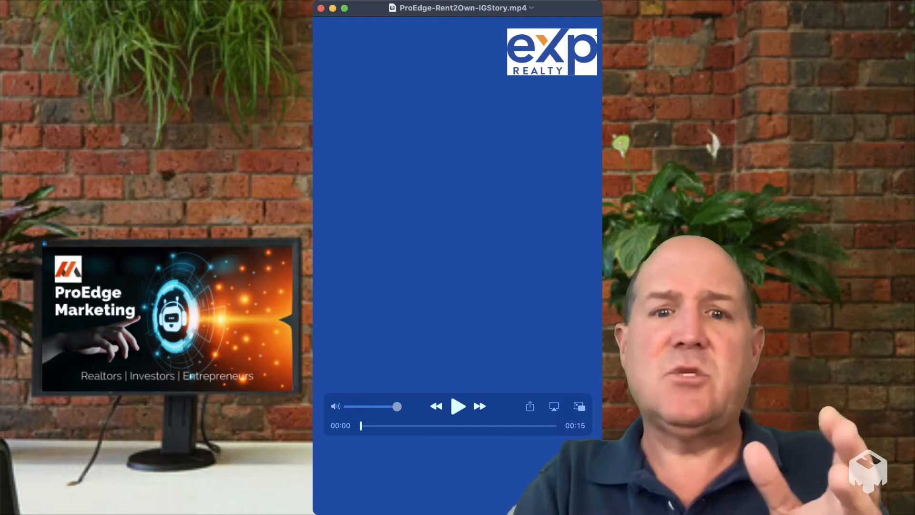
Play the ProEdge-Rent2Own-IGStory.mp4 video
key("space")
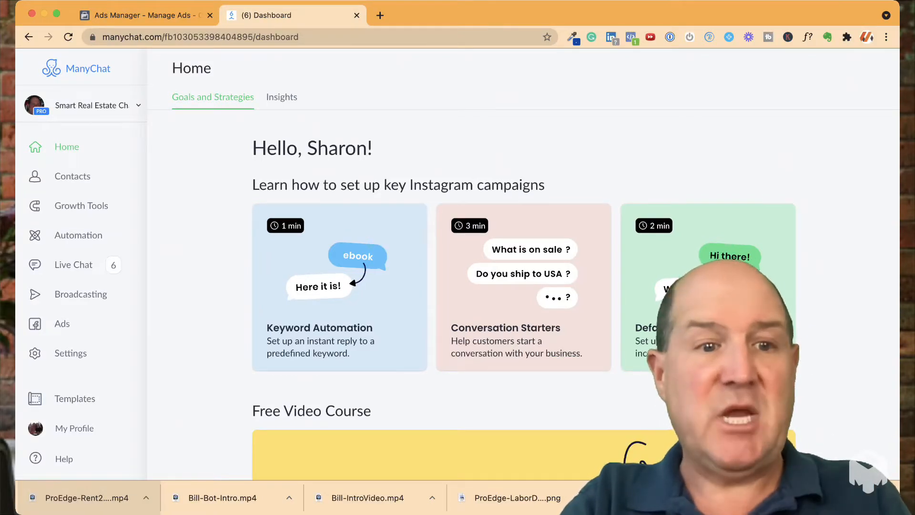
Switch to ManyChat, open the Instagram channel settings and review the default reply, conversation starters and story mention reply options
left_click(70, 353)
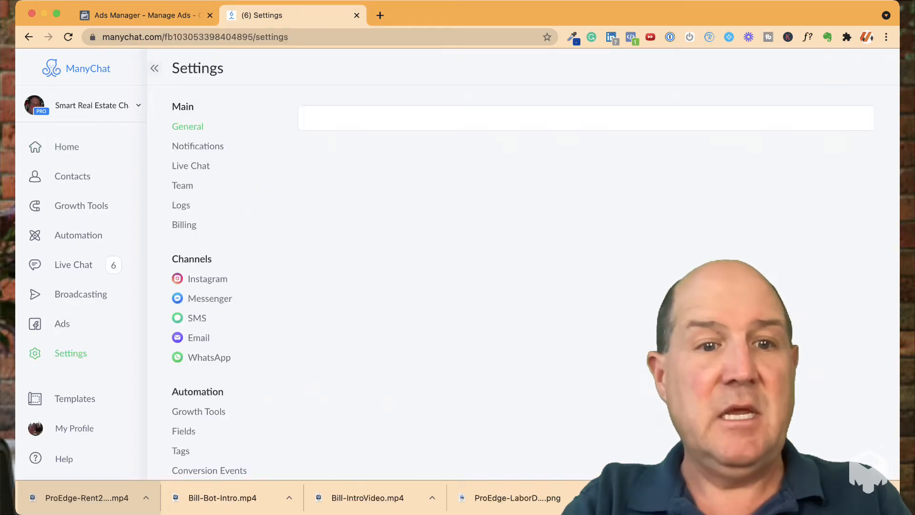
left_click(207, 279)
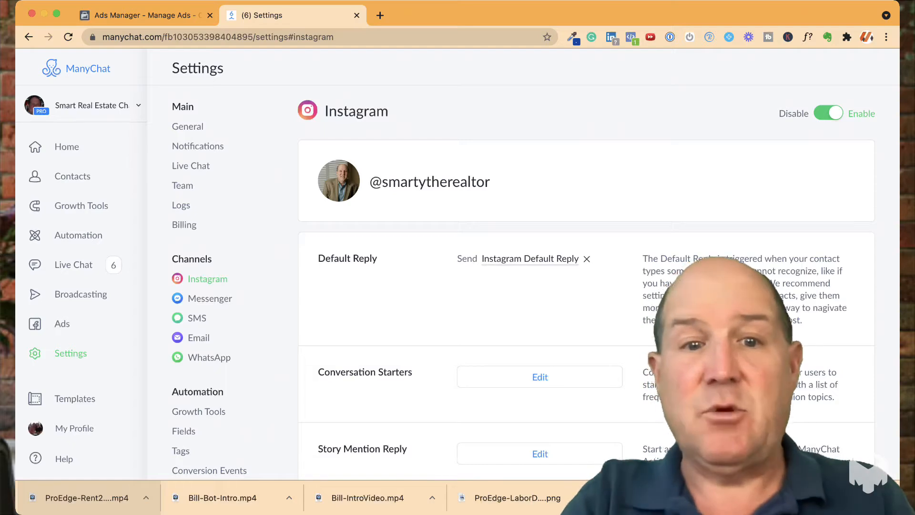
scroll(535, 281, "down", 5)
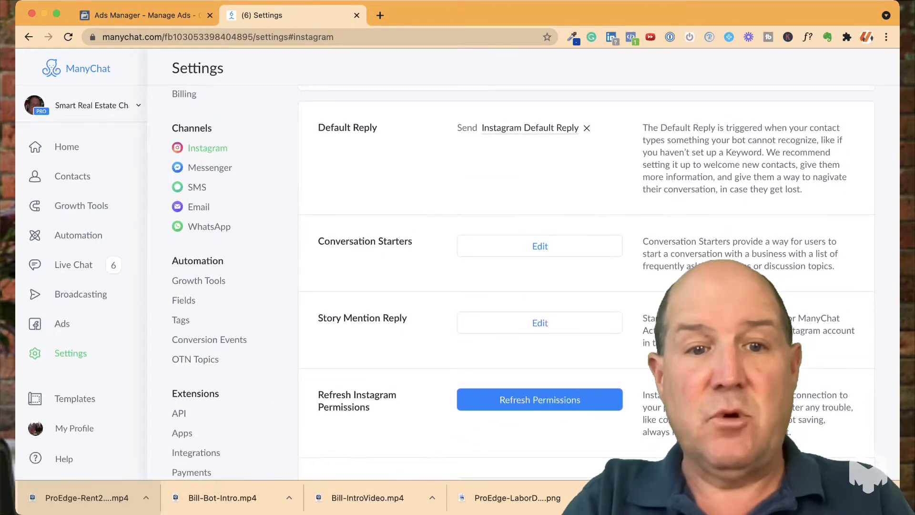
scroll(535, 281, "up", 5)
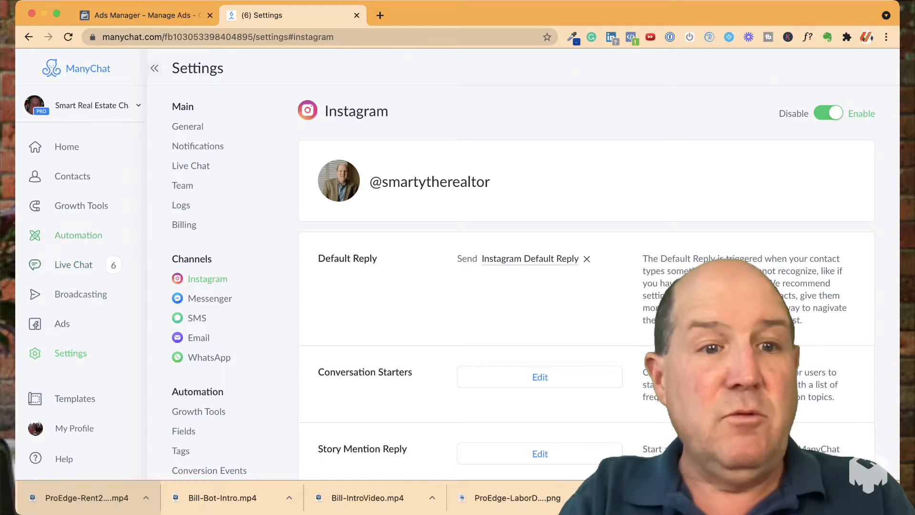
Create a new flow named myflow in the Lead Trackers folder of ProEdge ChatBot 4.0
left_click(78, 235)
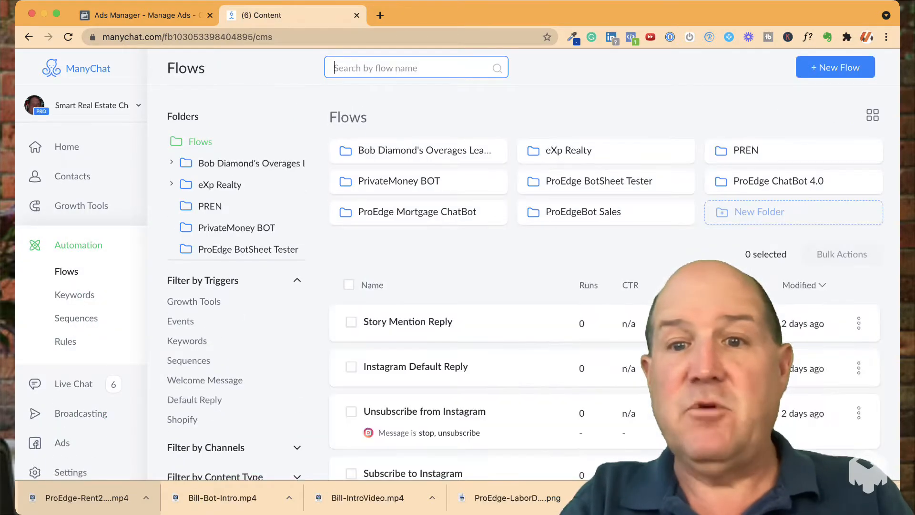
left_click(778, 180)
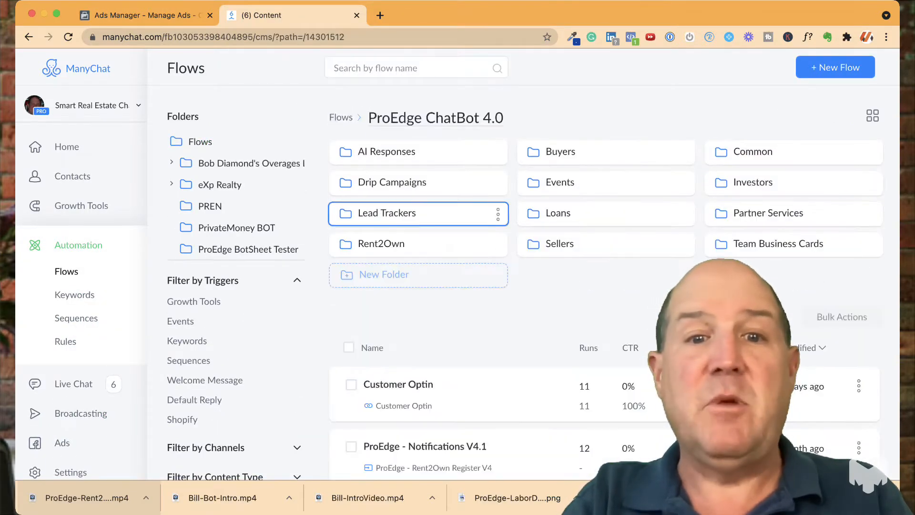
left_click(385, 212)
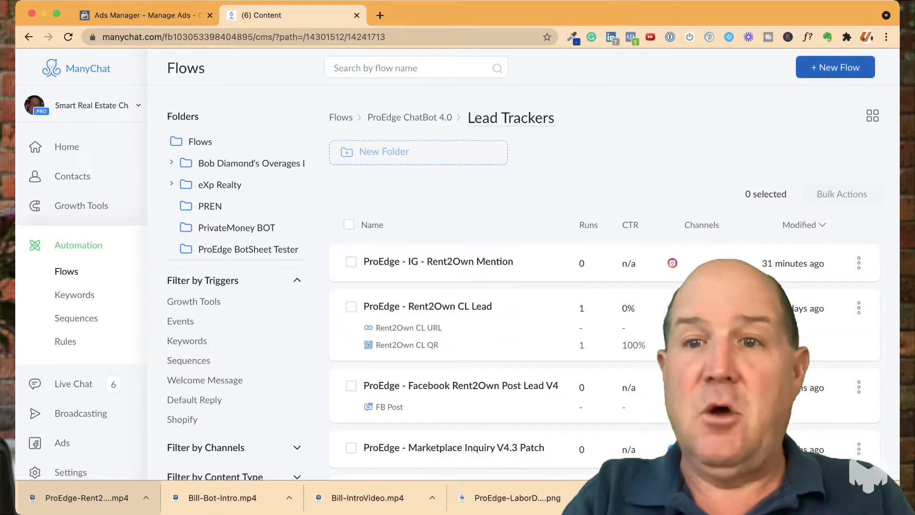
left_click(835, 66)
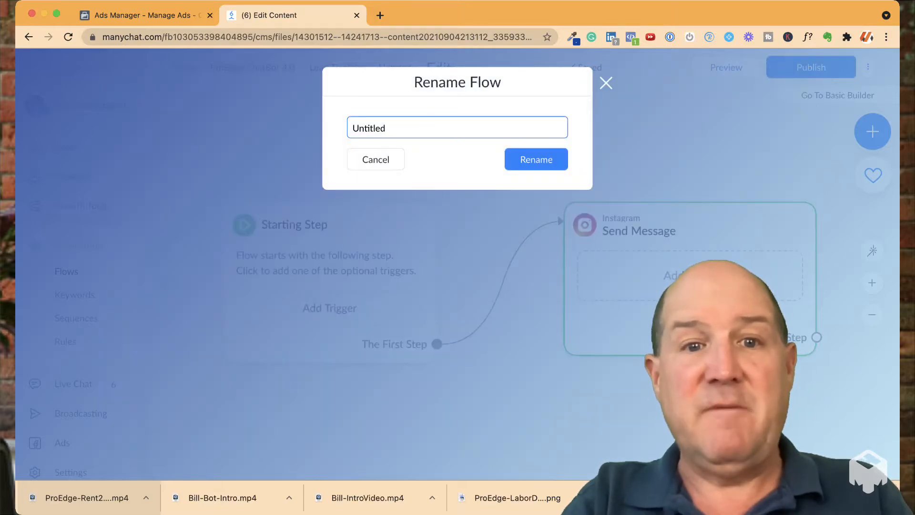
key("super+a")
type("myflow")
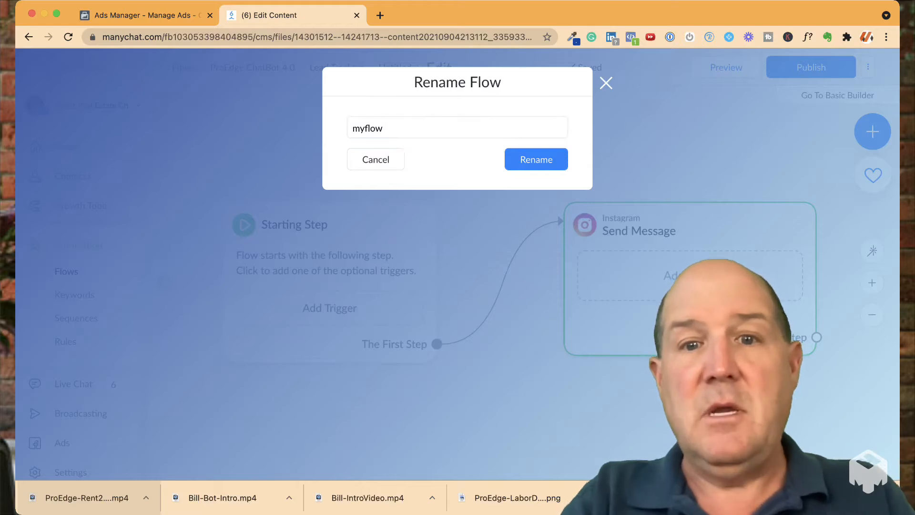
key("Return")
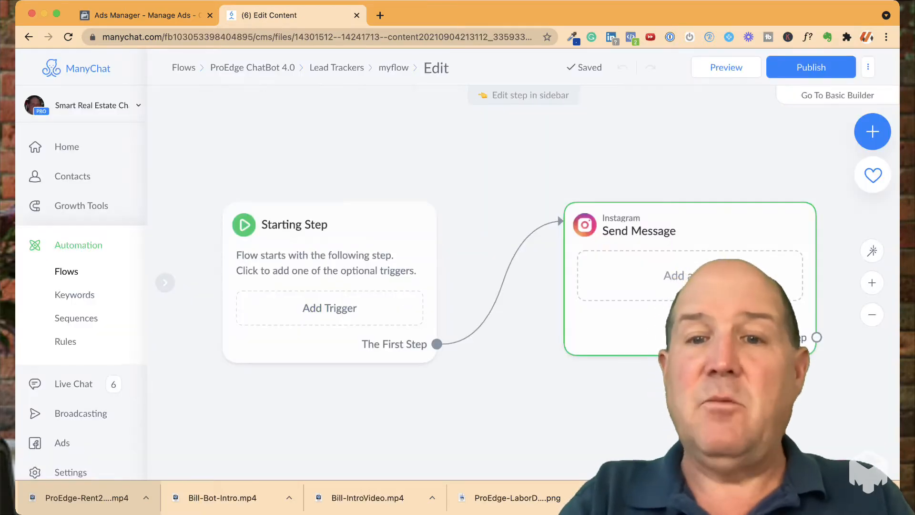
scroll(639, 397, "down", 4)
left_click_drag(639, 398, 604, 352)
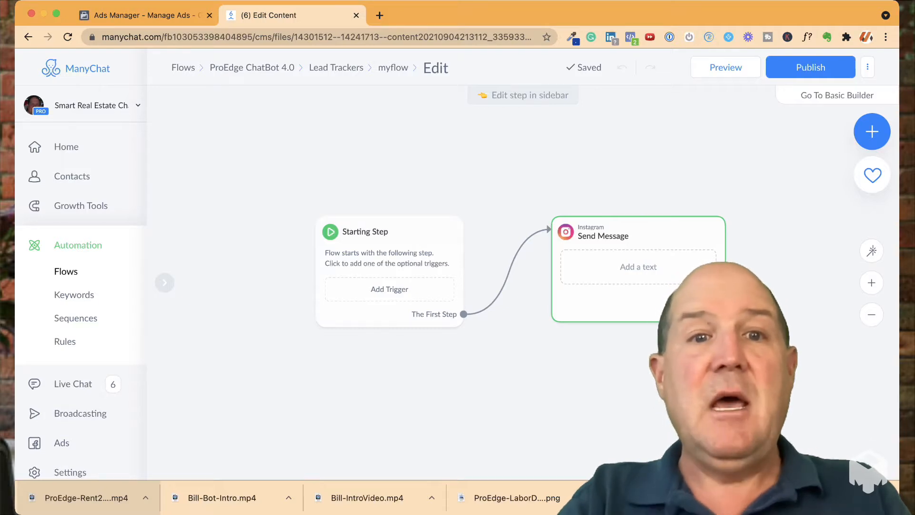
Open the ProEdge - IG - Rent2Own Mention flow from the Lead Trackers folder and start editing it
left_click(336, 67)
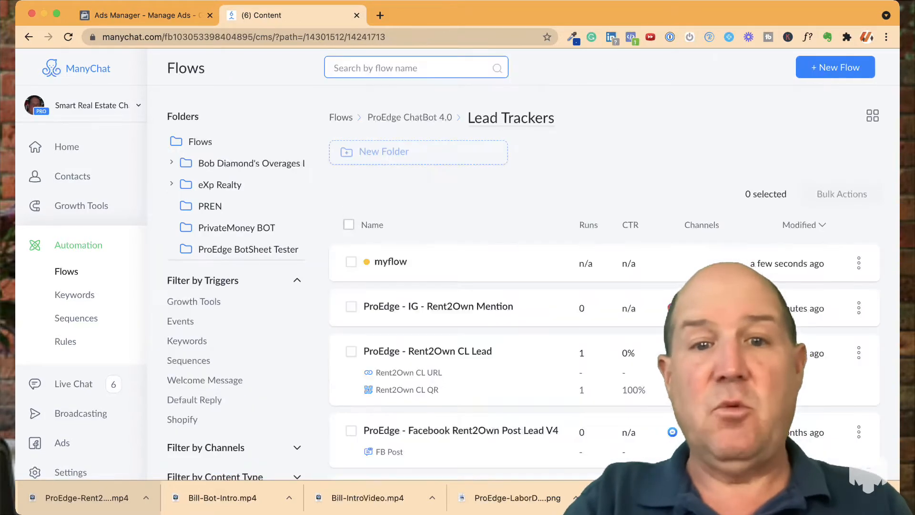
left_click(439, 306)
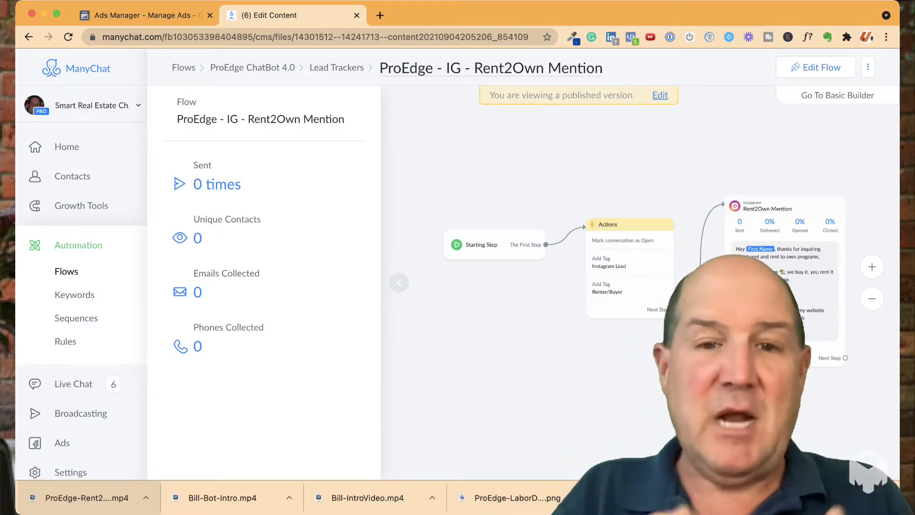
left_click_drag(501, 305, 477, 299)
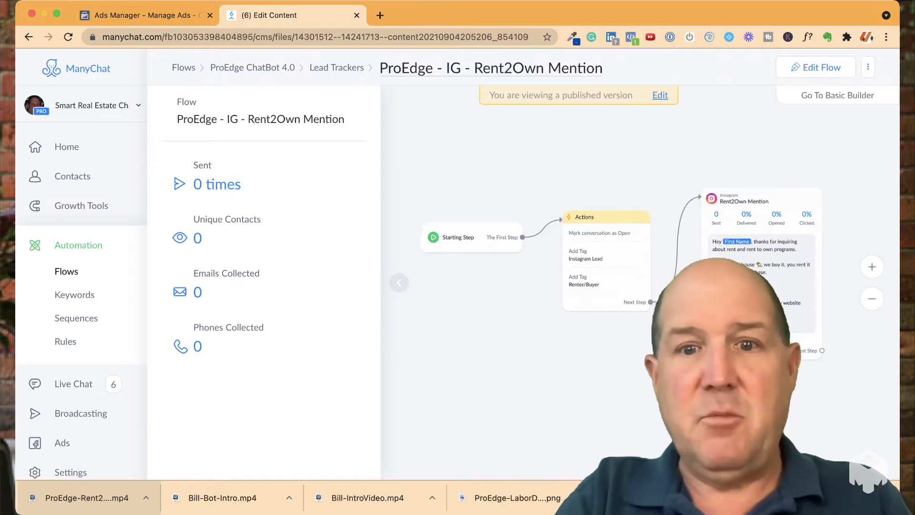
left_click(398, 283)
left_click_drag(400, 286, 217, 279)
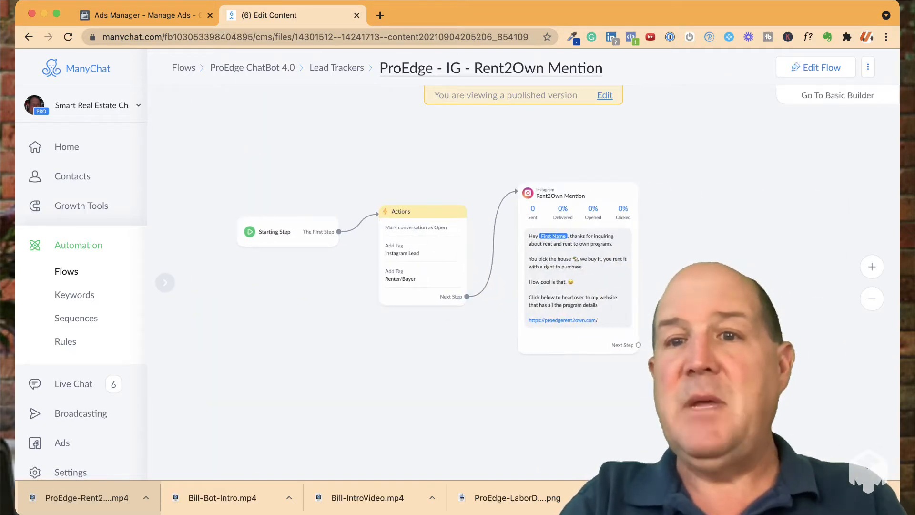
left_click(816, 67)
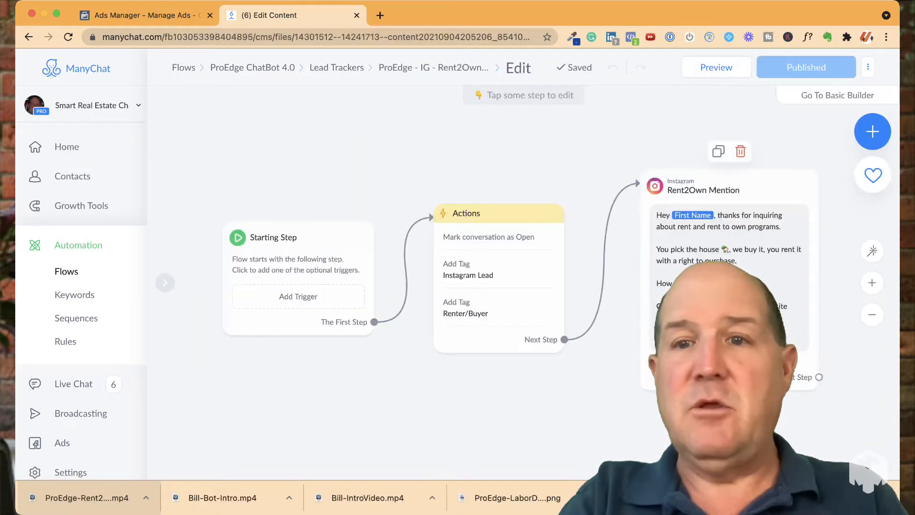
scroll(728, 309, "right", 3)
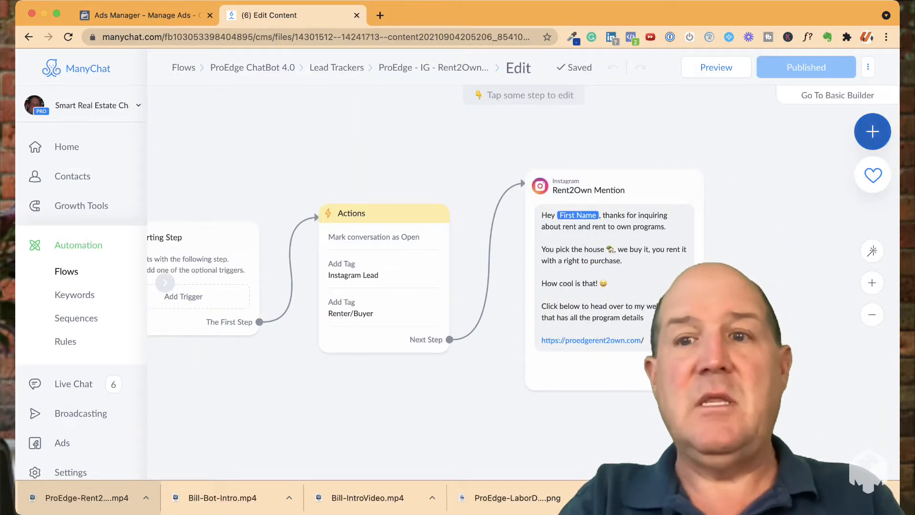
left_click(872, 131)
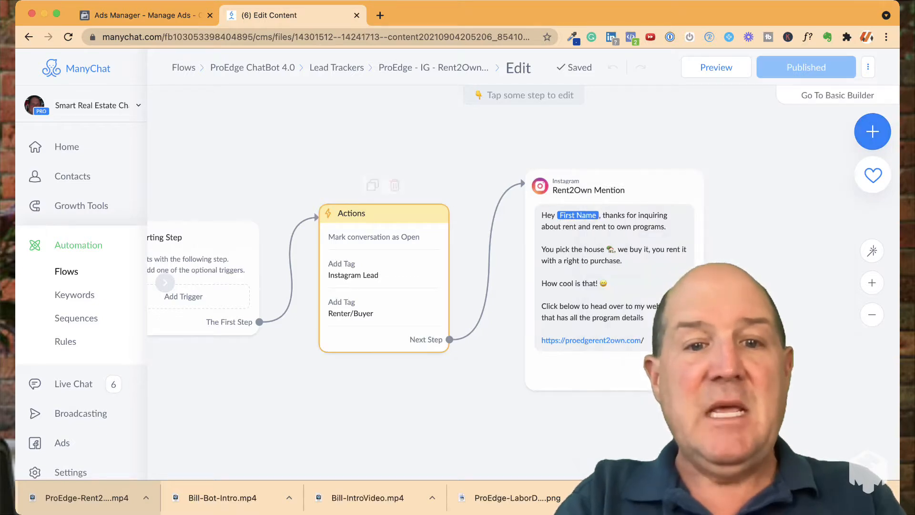
Browse the action types available for the Actions step and shift its block slightly upward in the flow
left_click(384, 275)
left_click(264, 322)
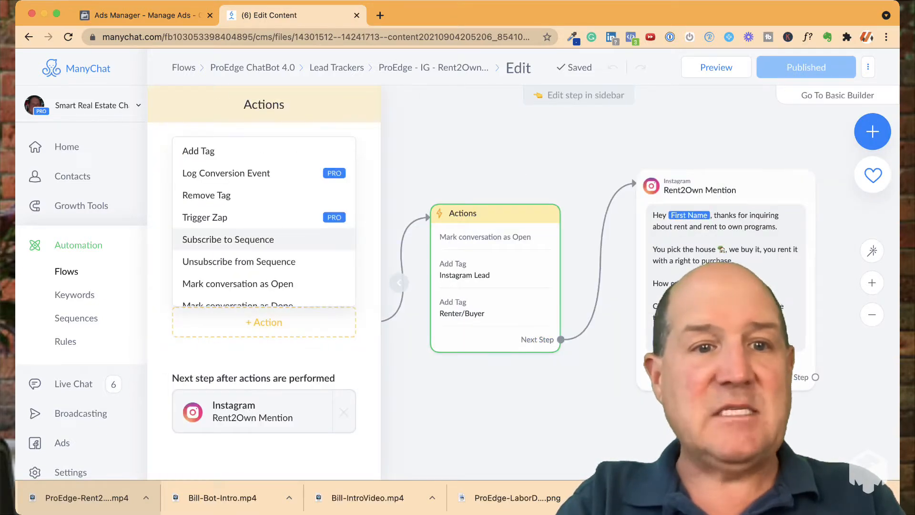
scroll(264, 236, "down", 5)
scroll(264, 221, "down", 3)
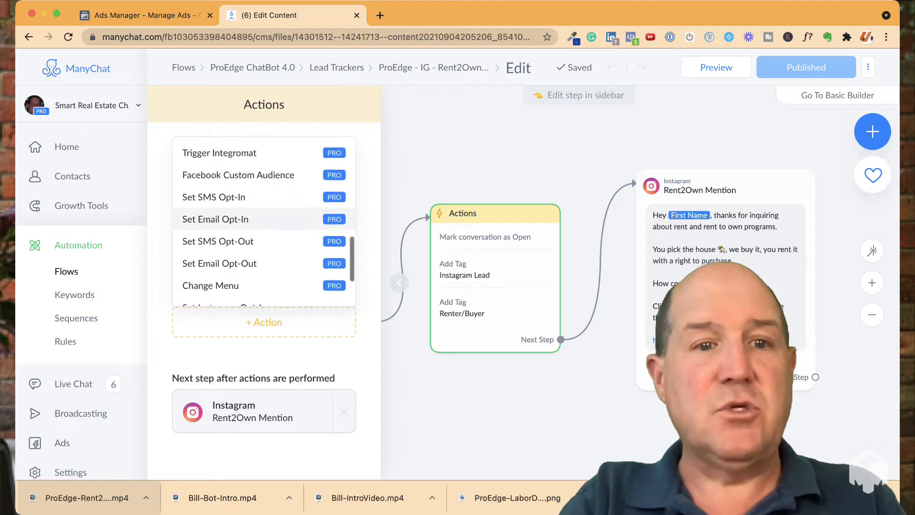
scroll(264, 221, "up", 6)
scroll(264, 239, "up", 2)
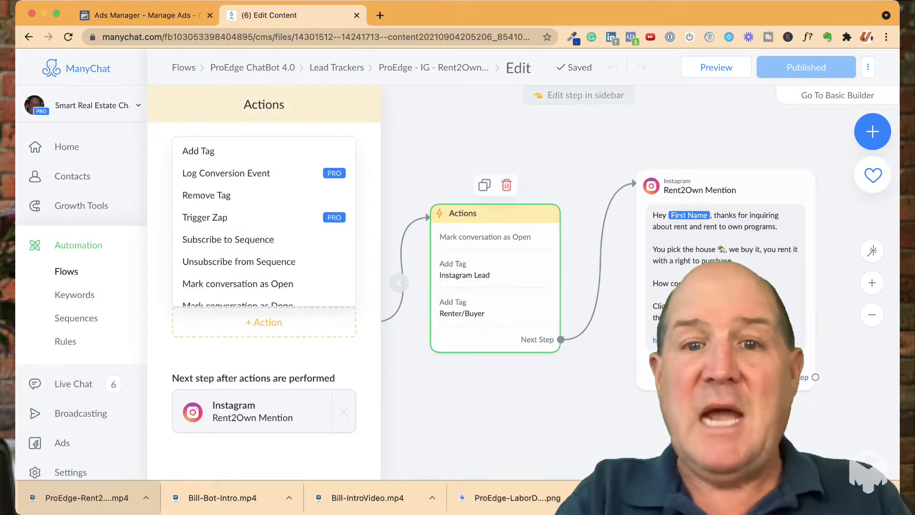
left_click_drag(496, 278, 495, 268)
left_click(495, 395)
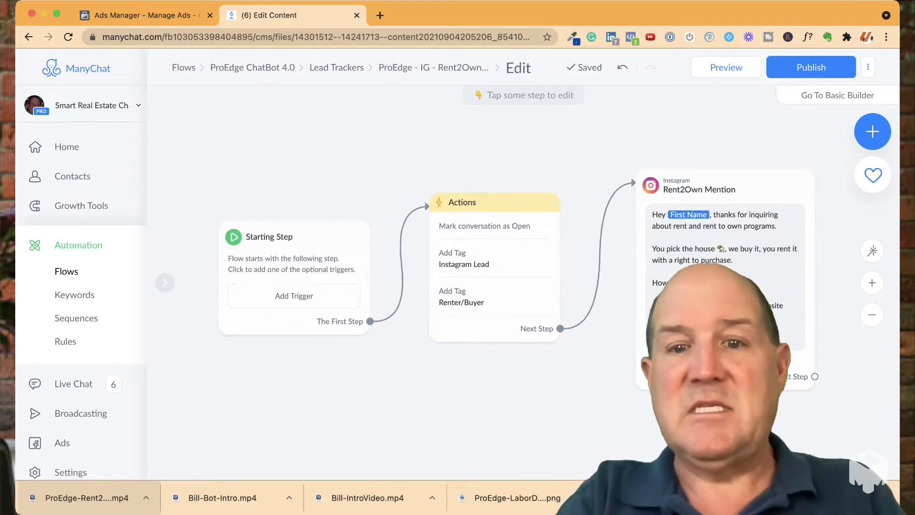
Open the Rent2Own Mention message for editing and browse the system fields that can be inserted in its text
left_click_drag(589, 379, 458, 421)
scroll(508, 376, "up", 3)
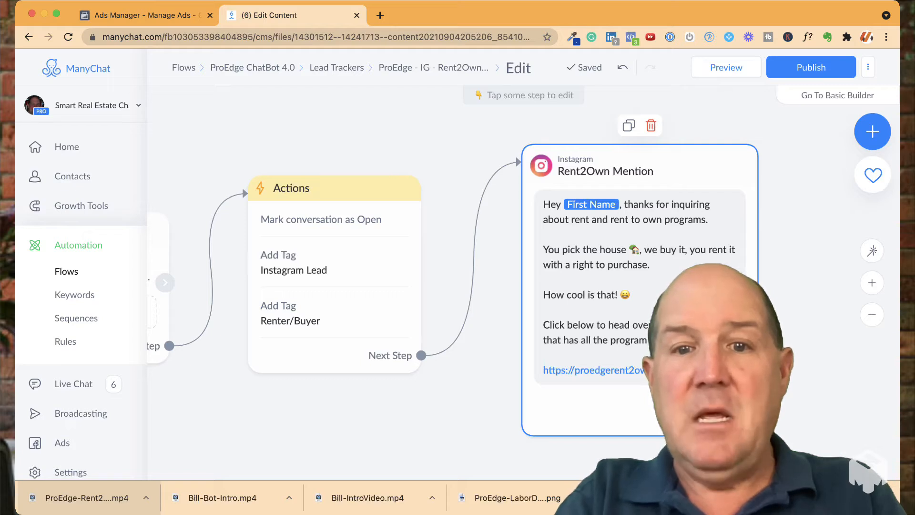
left_click(601, 290)
left_click(305, 262)
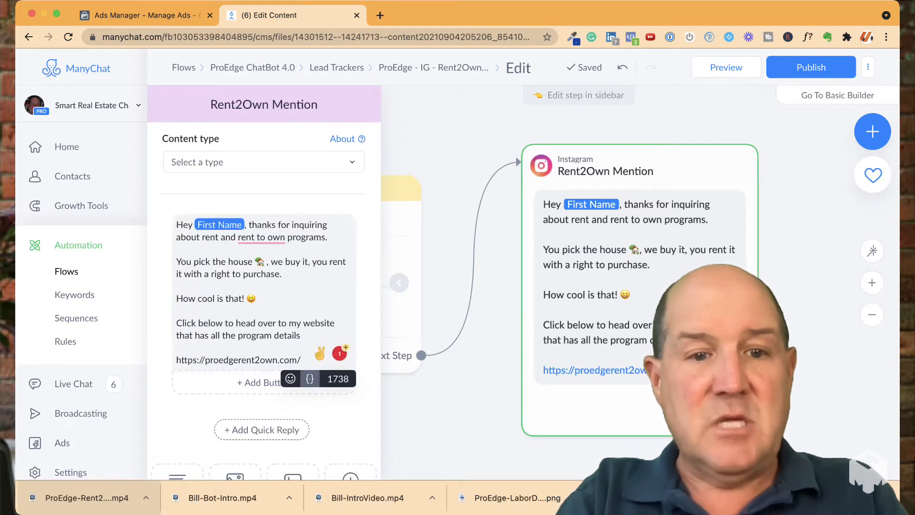
left_click(310, 378)
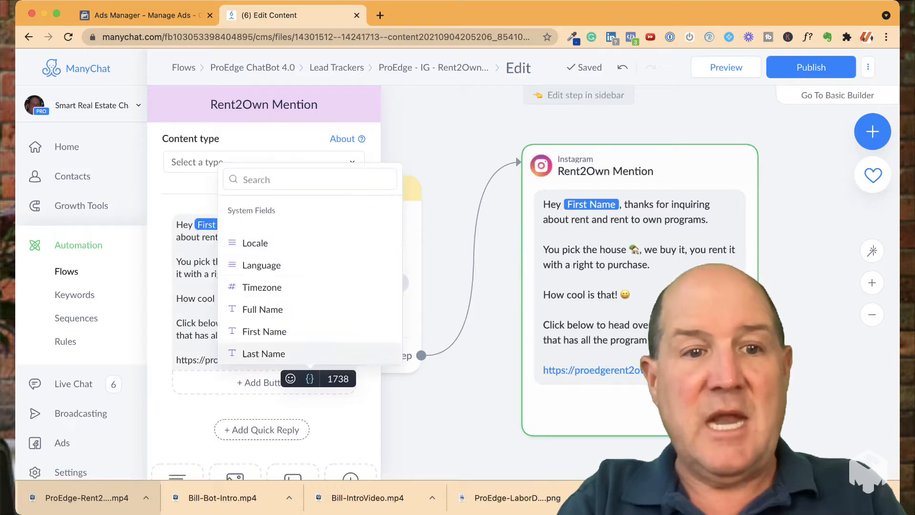
scroll(295, 264, "down", 3)
scroll(285, 281, "up", 4)
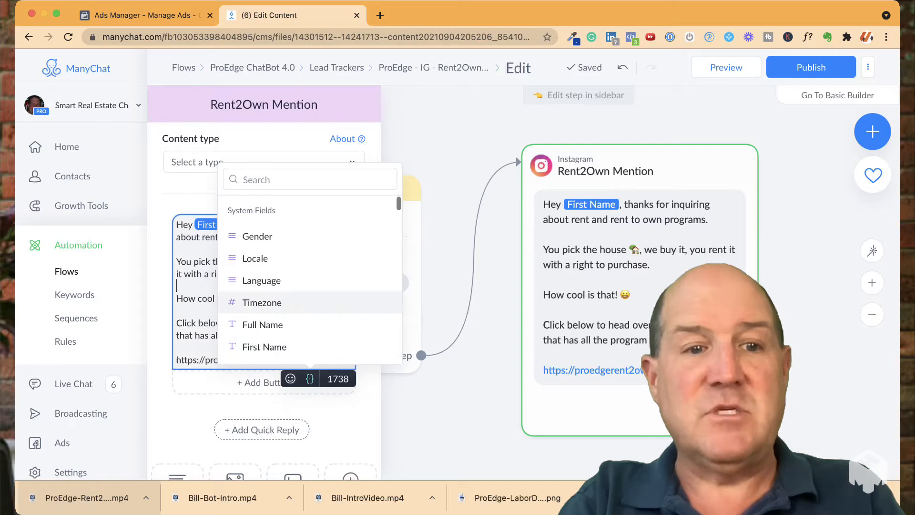
Correct "rent to own" to "rent-to-own" in the Rent2Own Mention message with the suggested hyphenation, and close the message editor
left_click(202, 299)
mouse_move(261, 238)
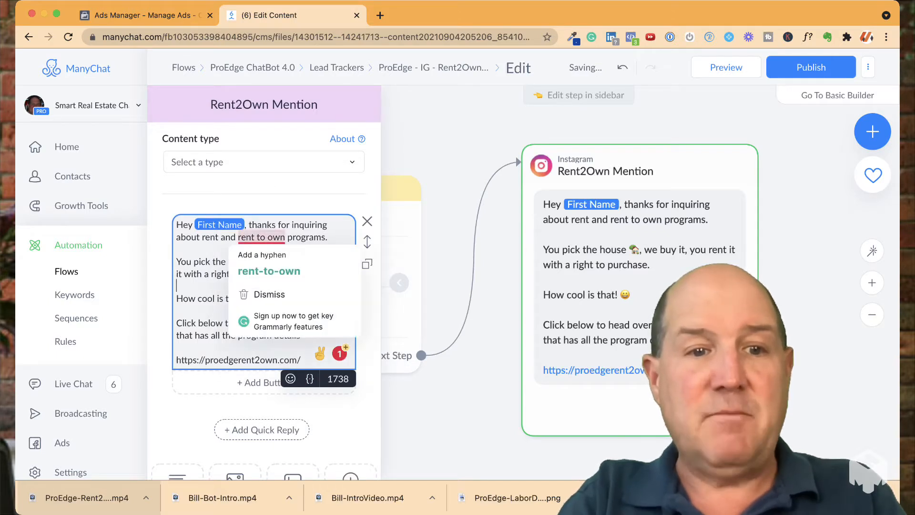
left_click(269, 270)
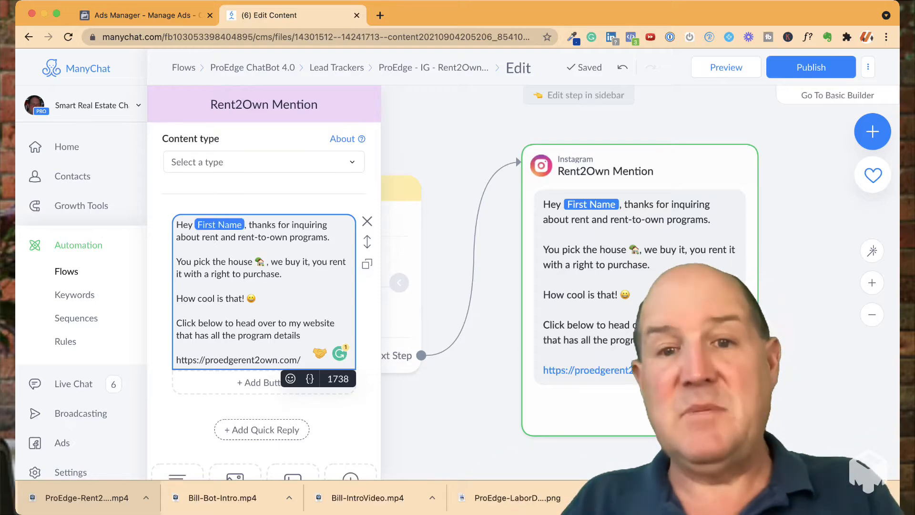
left_click(461, 386)
Add an Instagram message step after Rent2Own Mention and delete that new step again
scroll(462, 385, "down", 3)
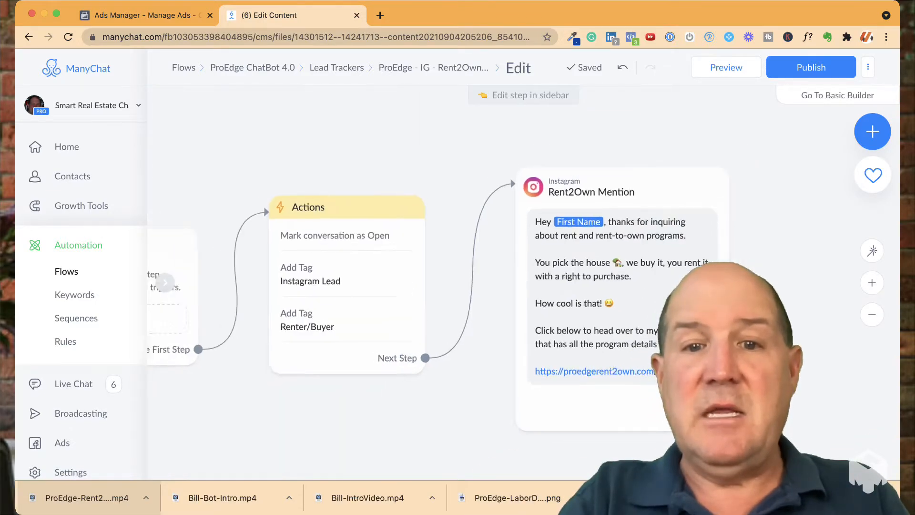
left_click_drag(461, 385, 347, 345)
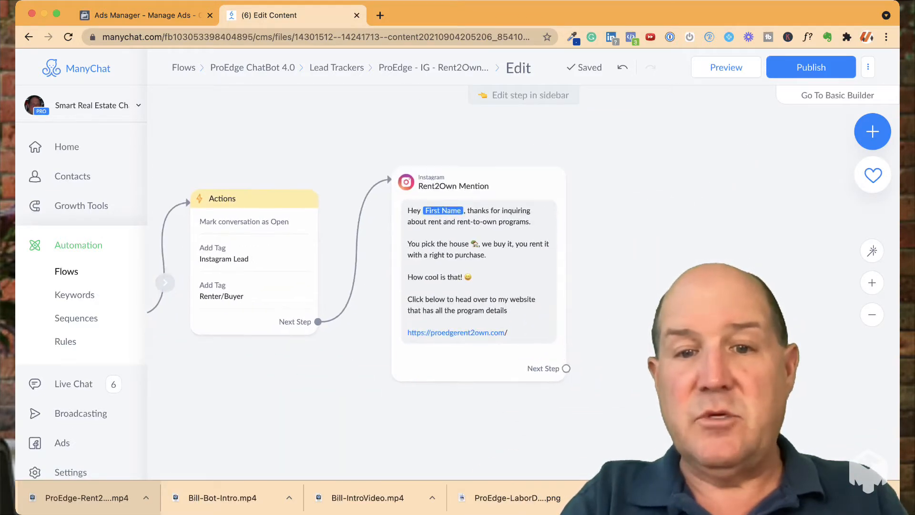
left_click_drag(566, 369, 639, 284)
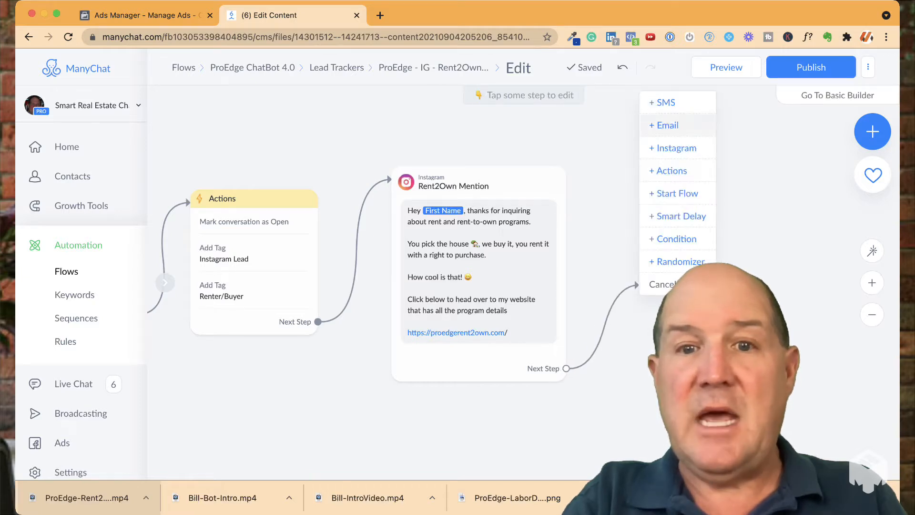
left_click(676, 147)
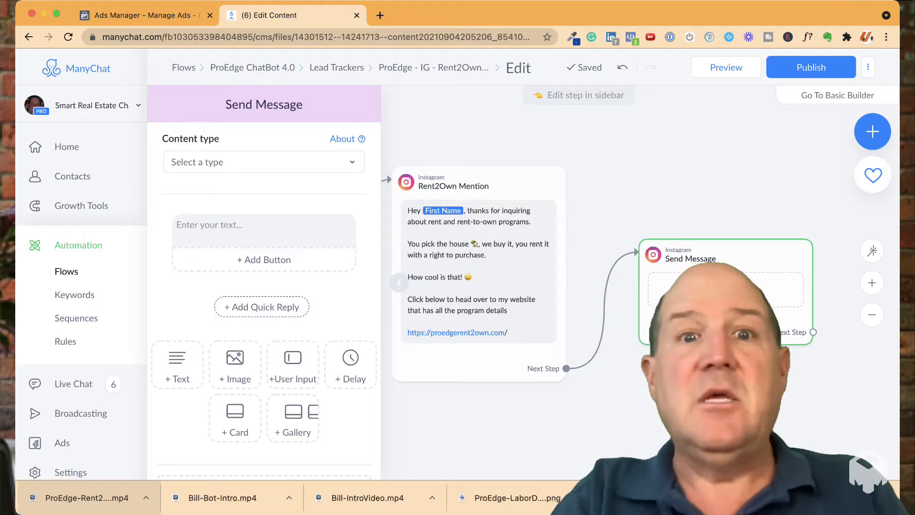
mouse_move(743, 253)
left_click(737, 220)
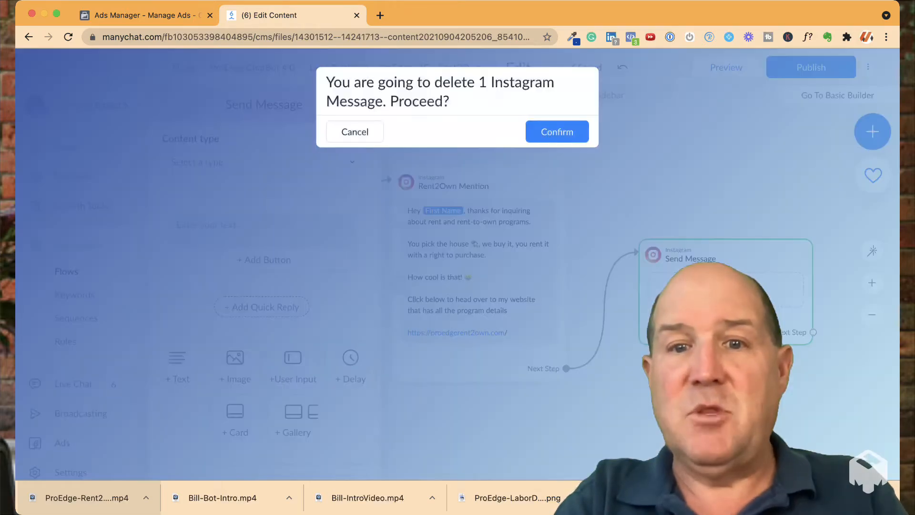
left_click(557, 131)
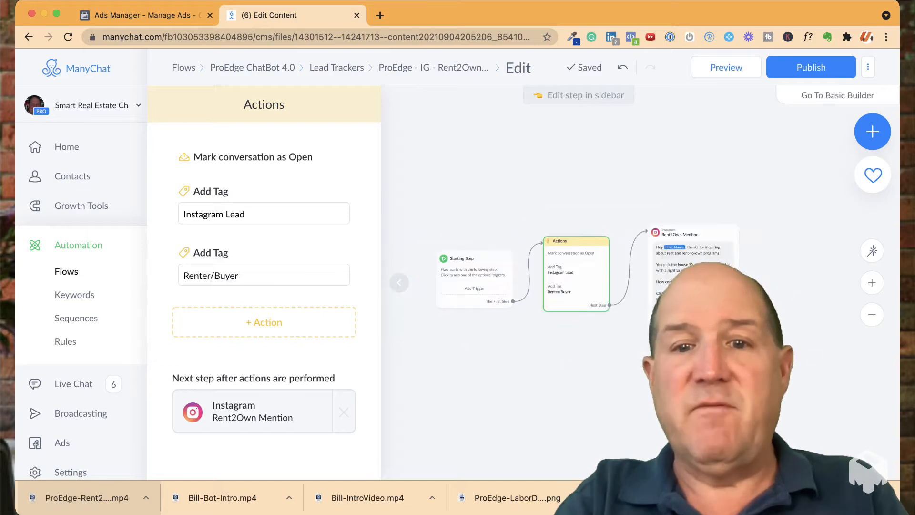
Publish the flow, then open the Starting Step's settings and close them again
left_click(810, 67)
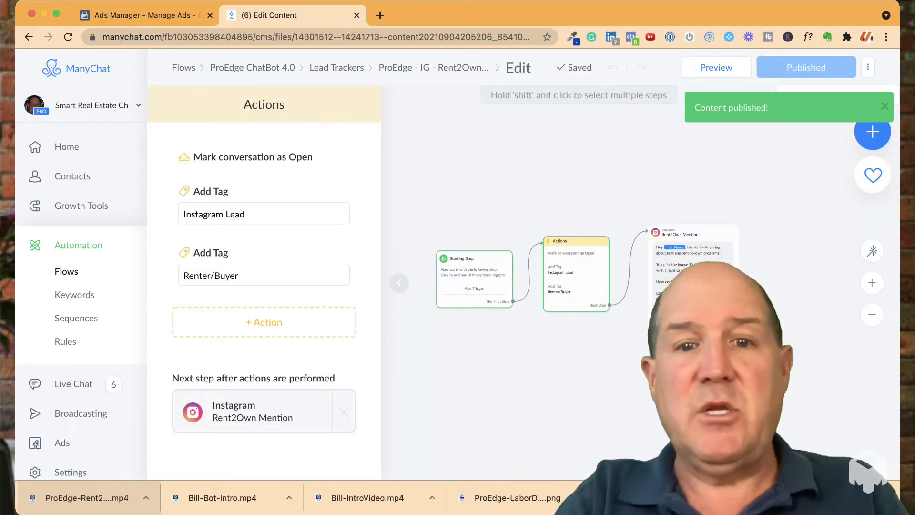
left_click(474, 279)
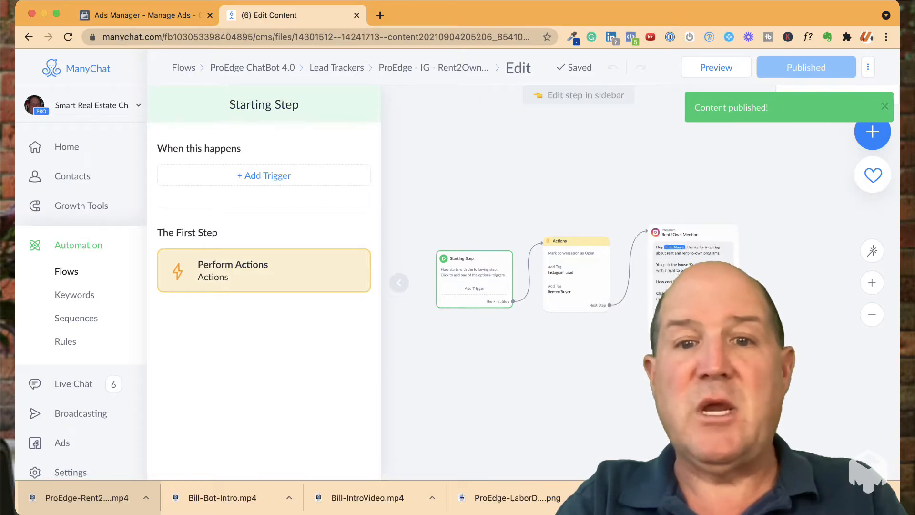
left_click(396, 282)
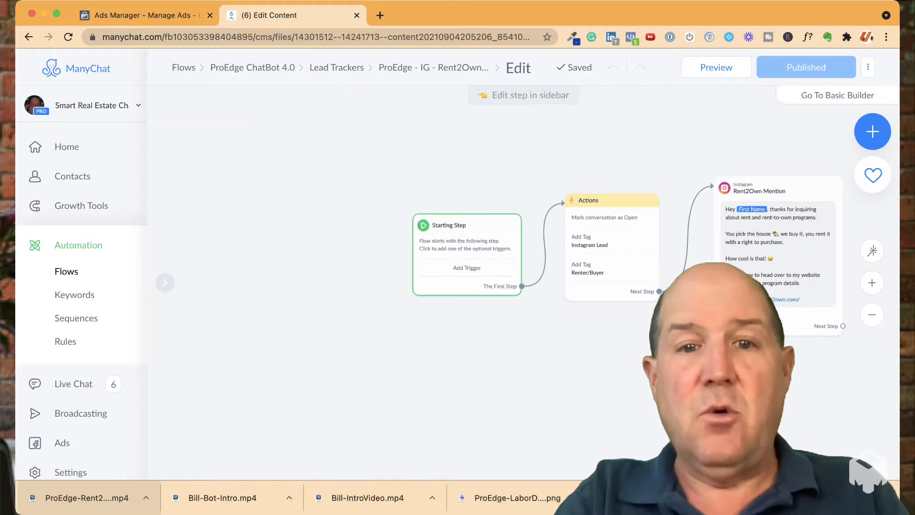
Add an Instagram Keyword trigger to the Starting Step and enter the keyword "Rent"
left_click_drag(447, 344, 332, 366)
scroll(423, 345, "up", 3)
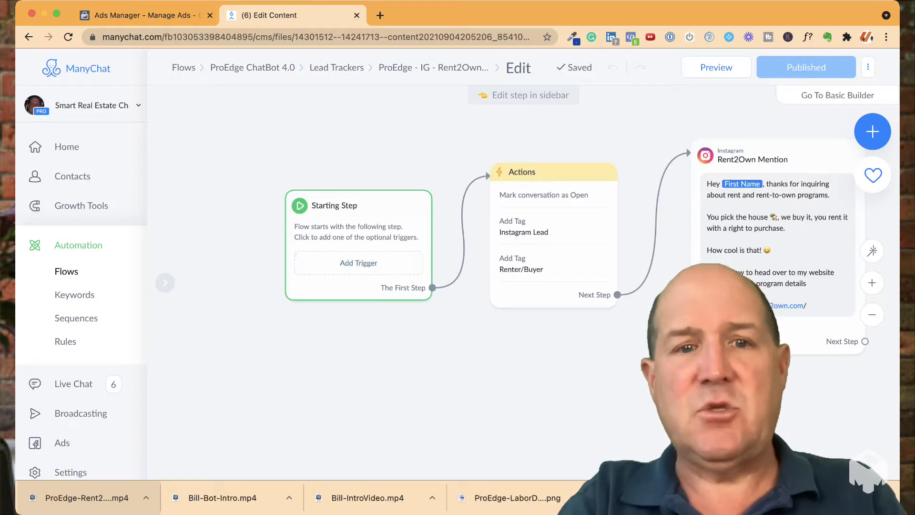
left_click(359, 263)
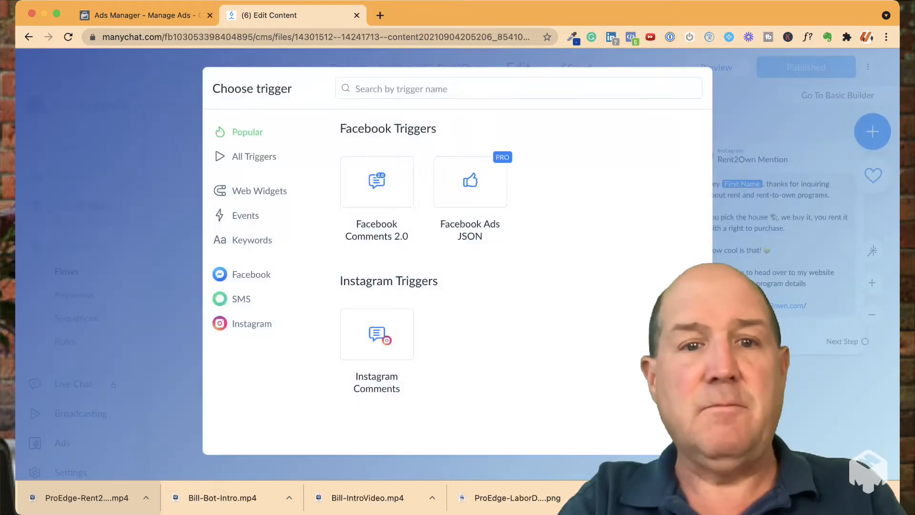
left_click(252, 323)
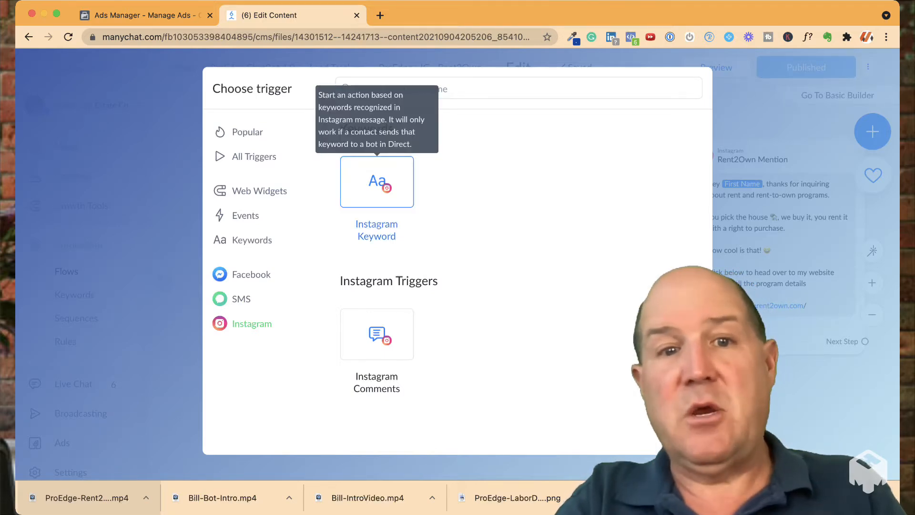
left_click(377, 182)
left_click(200, 180)
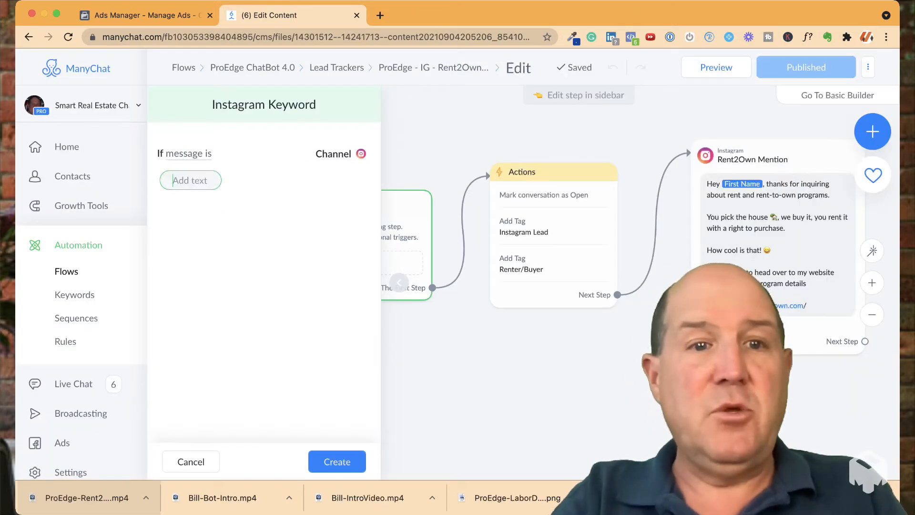
type("Rent")
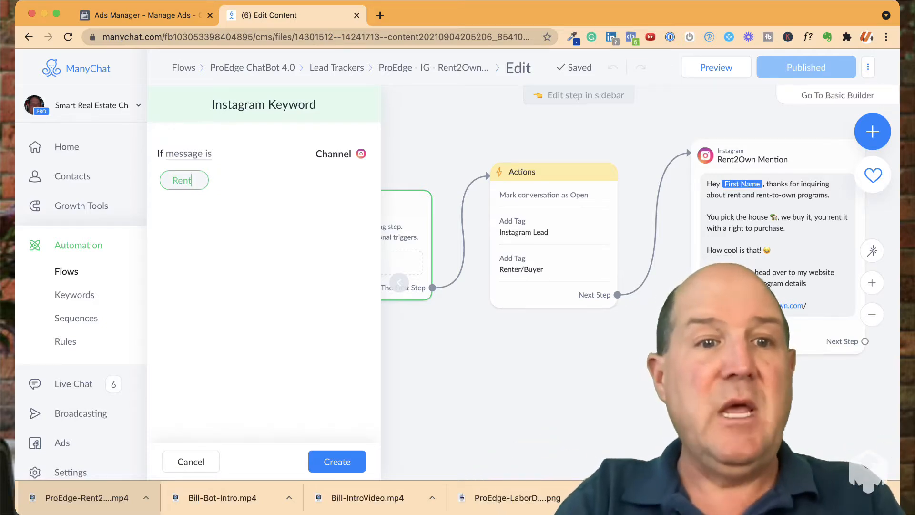
key("Return")
Set the keyword condition to "message contains" and create the trigger
left_click(189, 153)
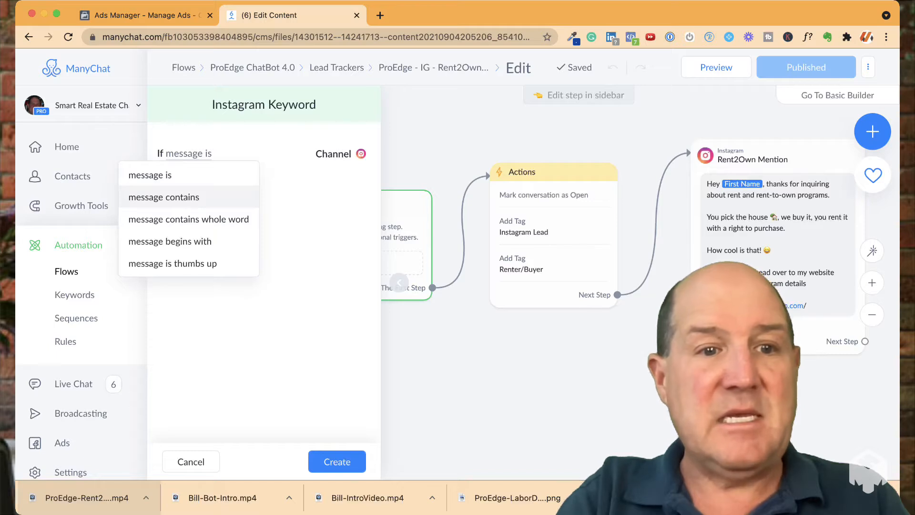
left_click(164, 196)
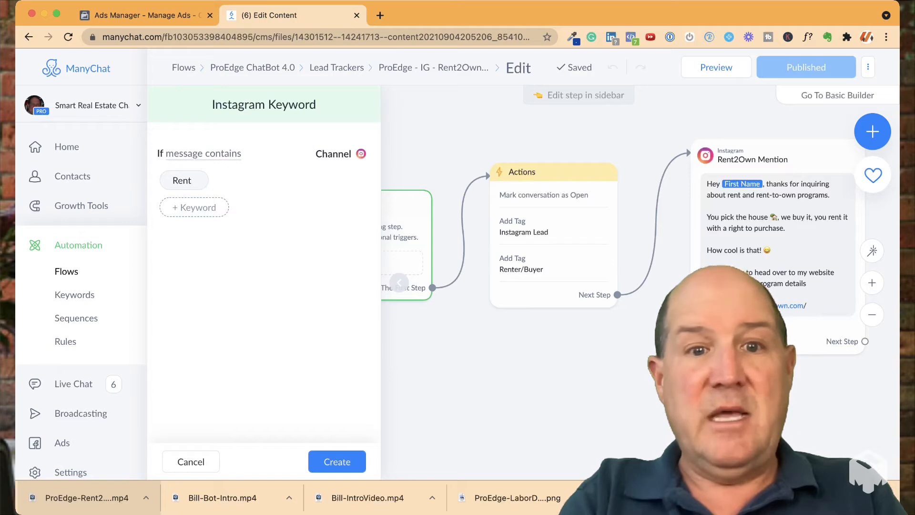
left_click(337, 461)
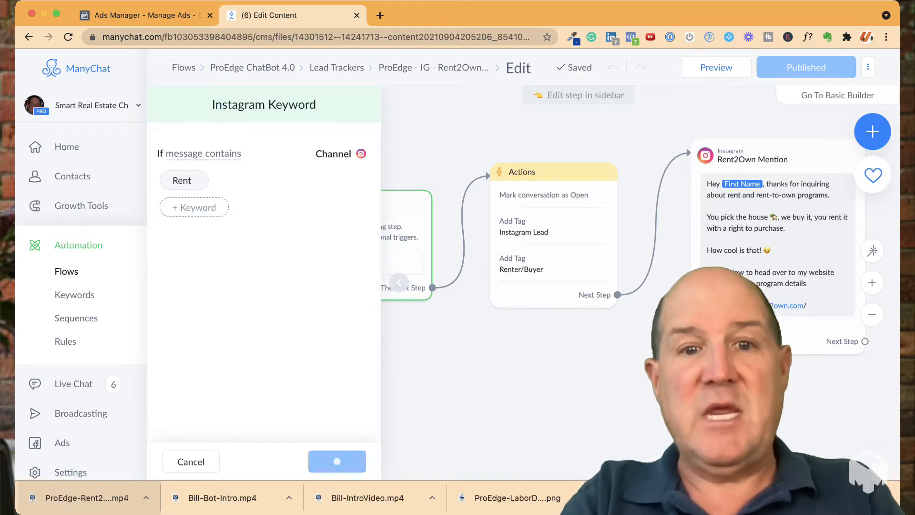
left_click(472, 371)
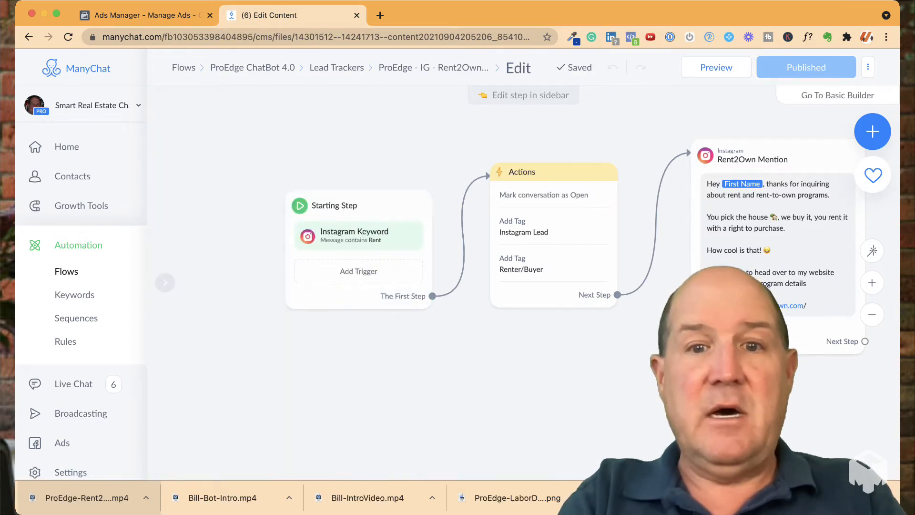
left_click_drag(472, 372, 408, 372)
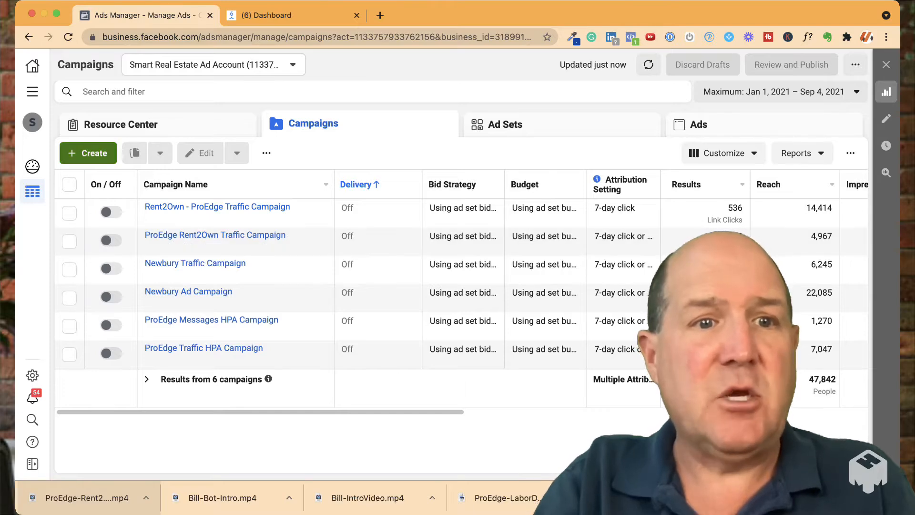
In Facebook Ads Manager, start a new campaign with the Video views objective and name it "ProEdge IG Rent2Own Campaign"
left_click(88, 153)
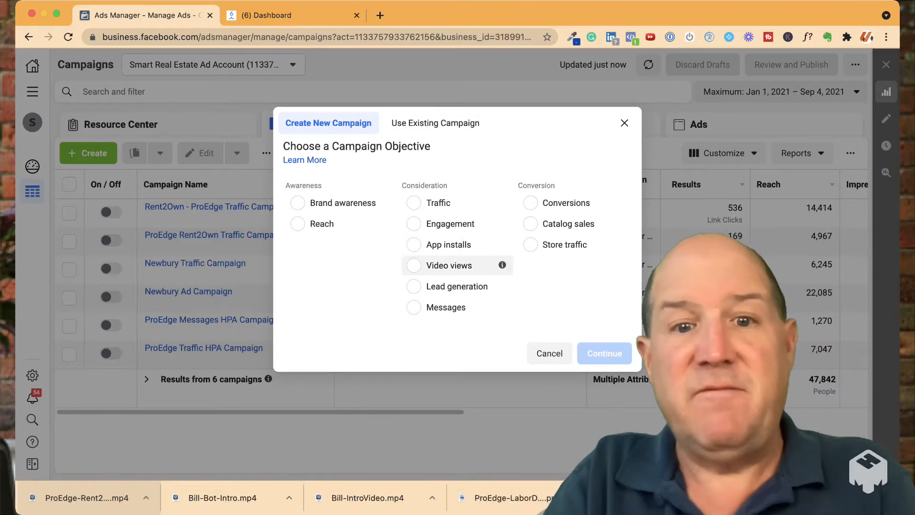
left_click(413, 266)
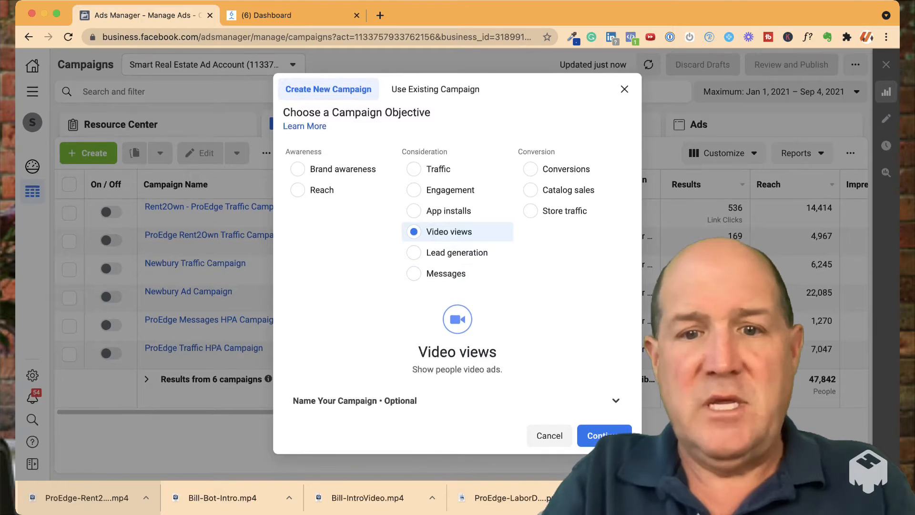
left_click(457, 401)
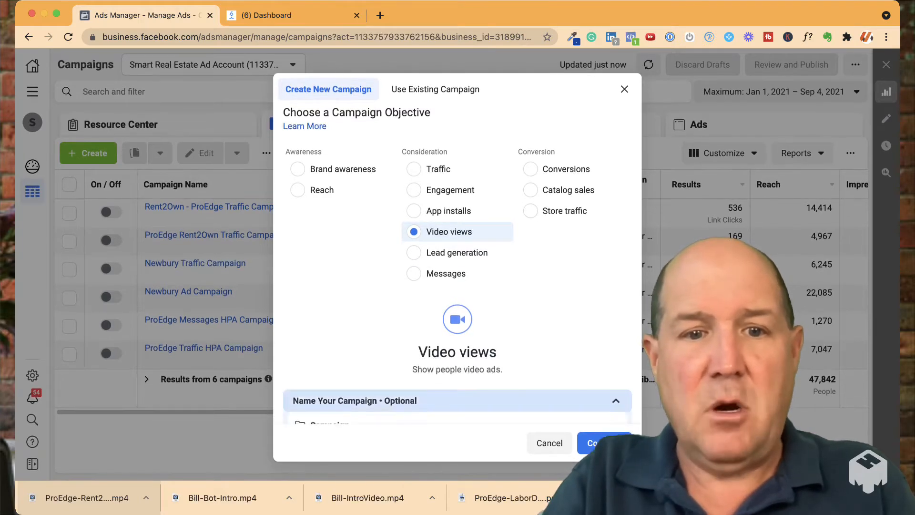
scroll(458, 381, "down", 3)
left_click(457, 334)
type("P")
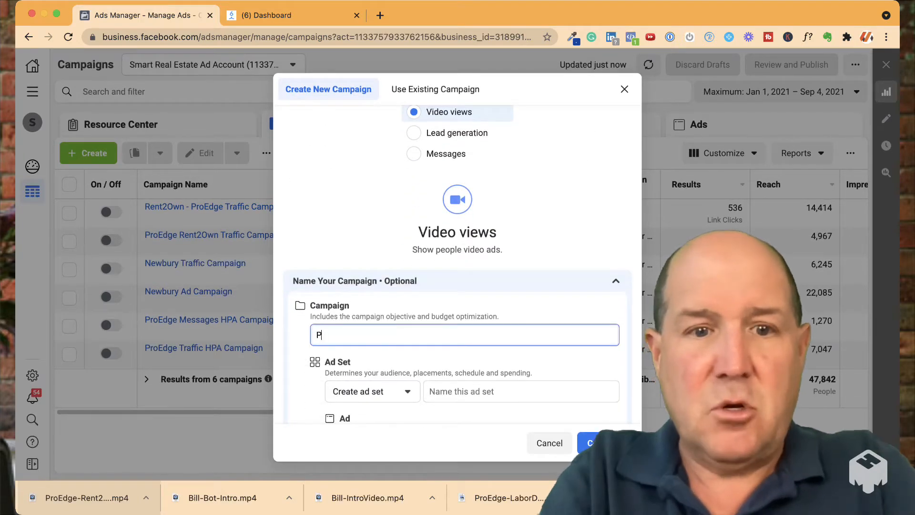
type("roEdge ")
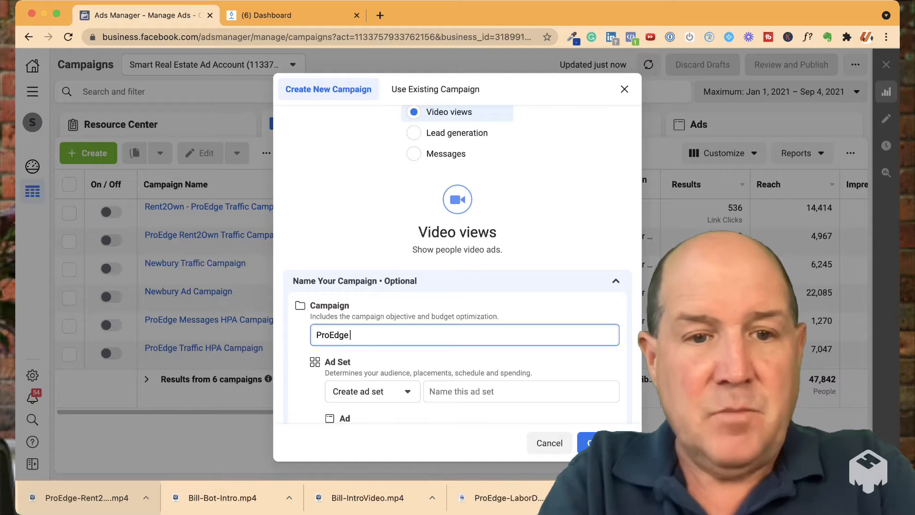
type("IG ")
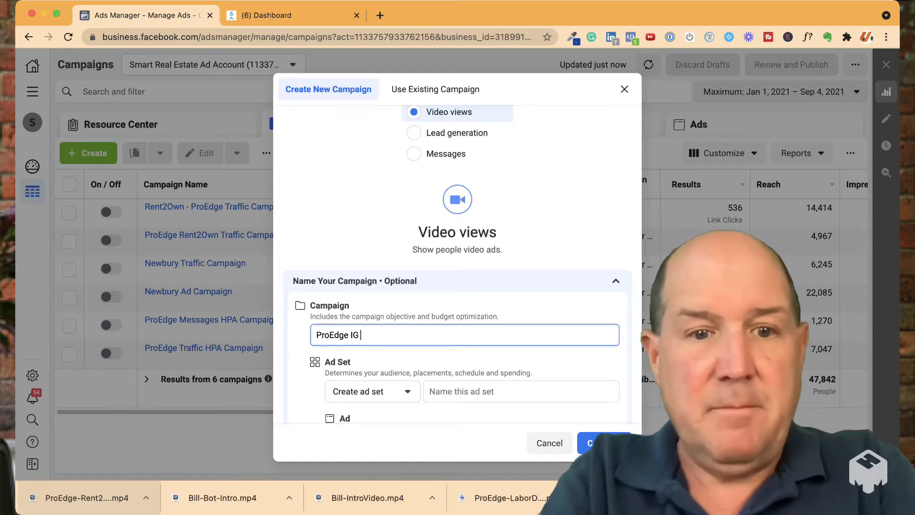
type("Rent2Own ")
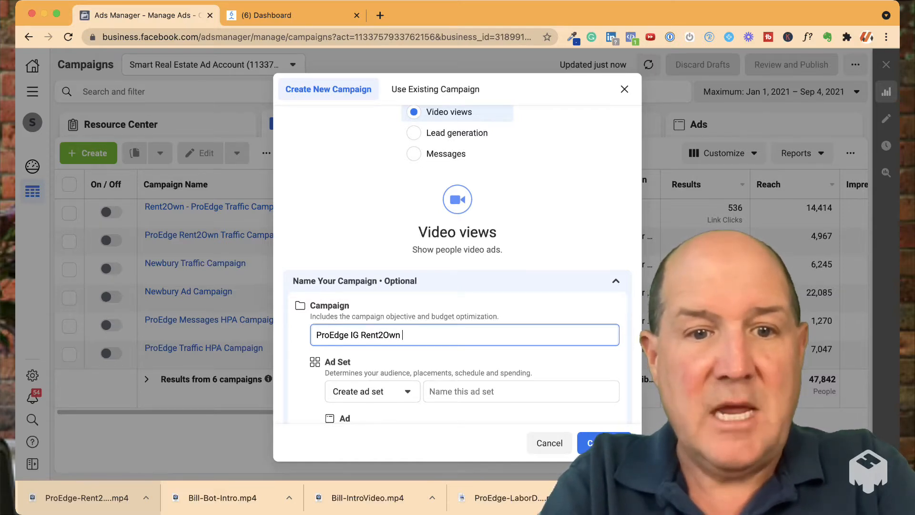
type("Campaign")
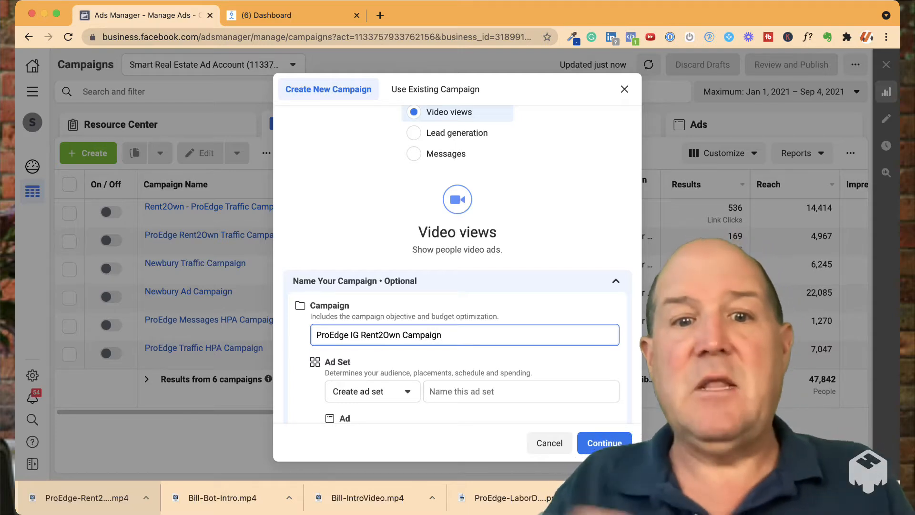
Name the new campaign's ad set "Renters - Philly 30"
scroll(462, 264, "down", 2)
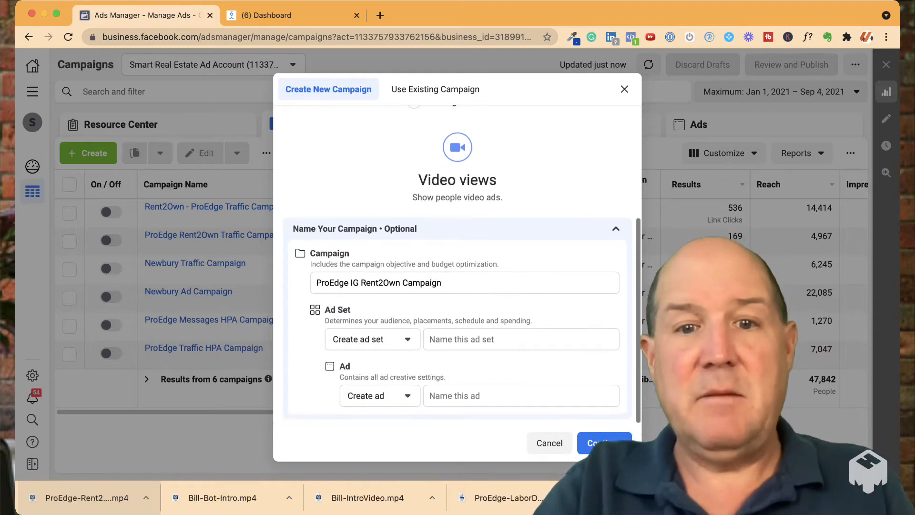
left_click(521, 339)
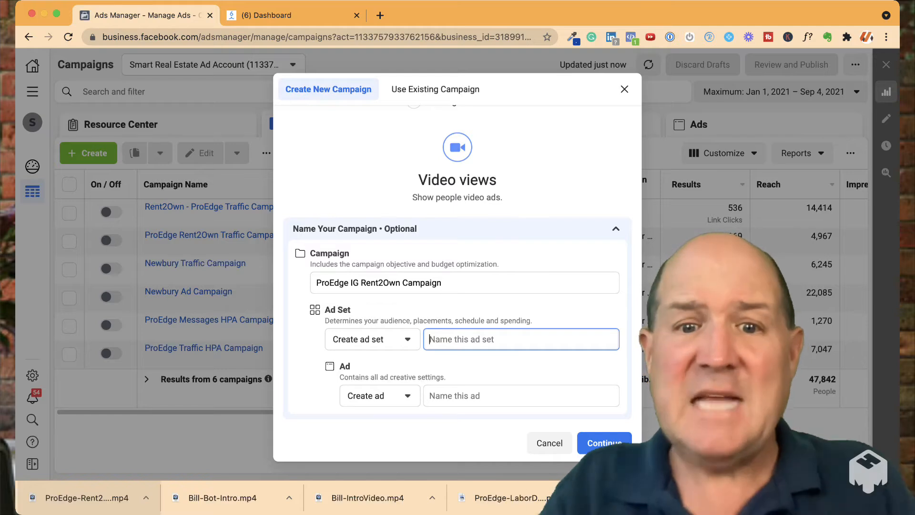
type("Renters")
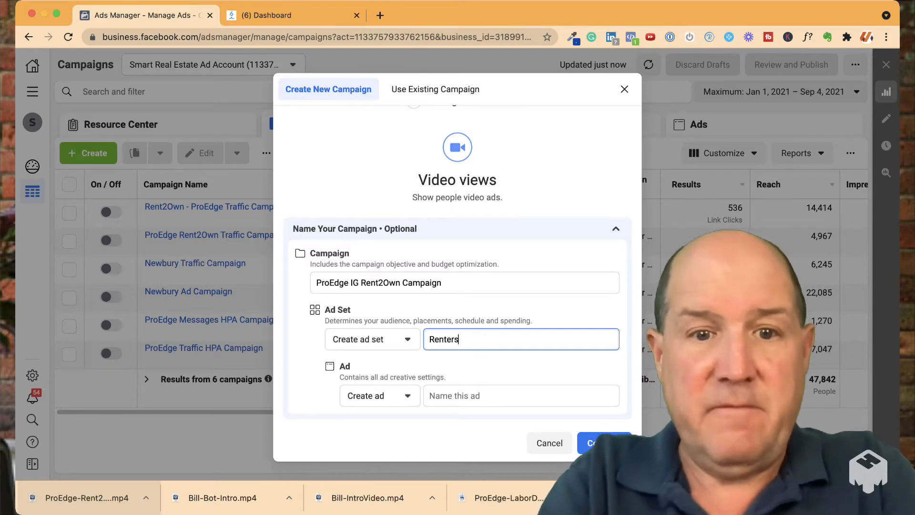
type(" - ")
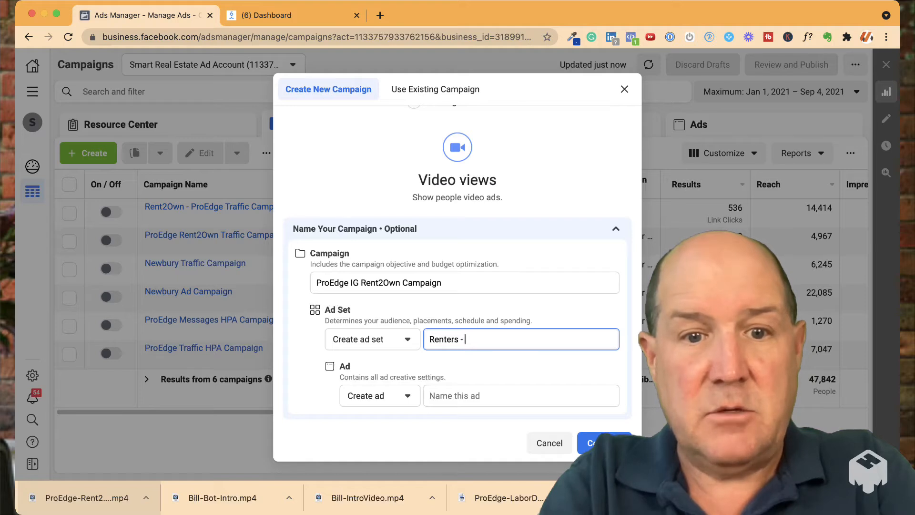
type("Phil")
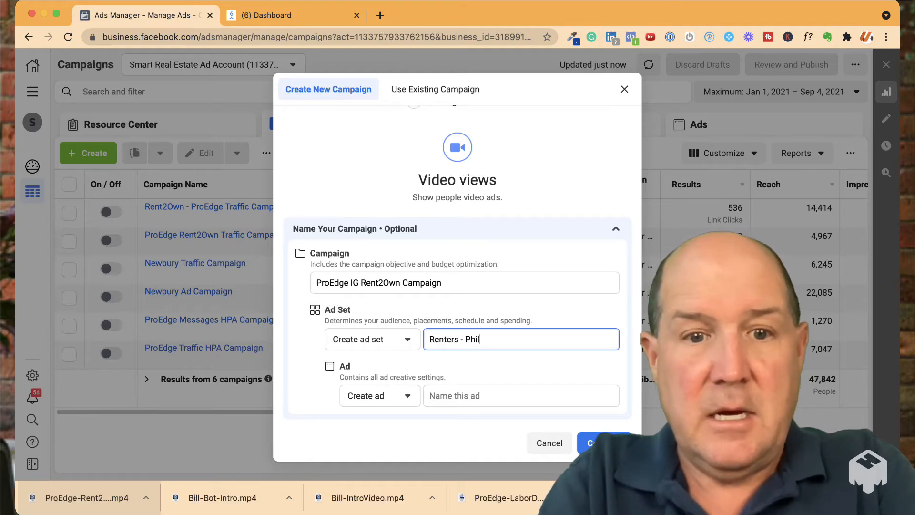
type("ly 30")
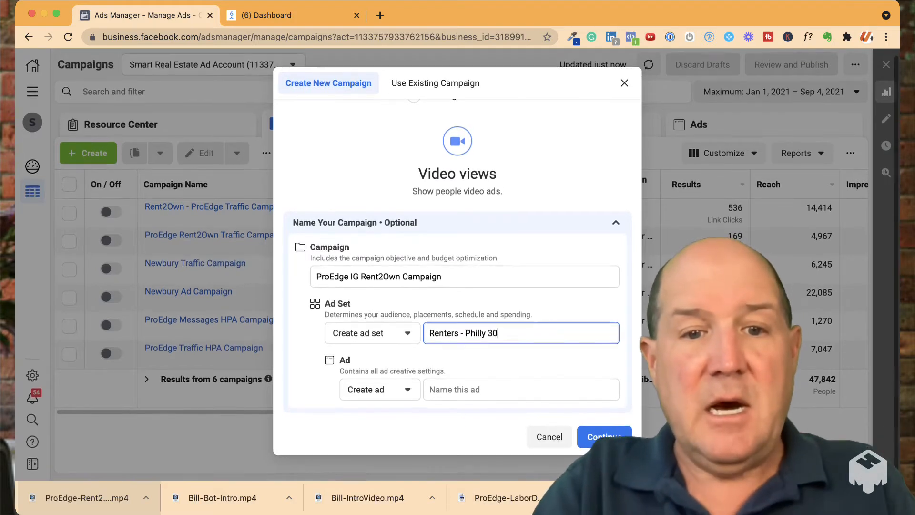
Name the ad "IG Rent2Own Story Ad" and continue to the campaign's editing page
left_click(477, 389)
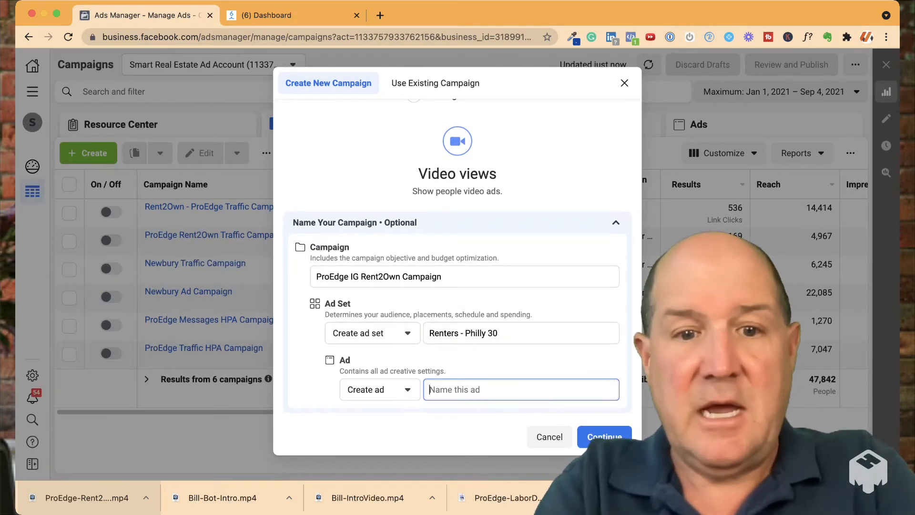
type("IG ")
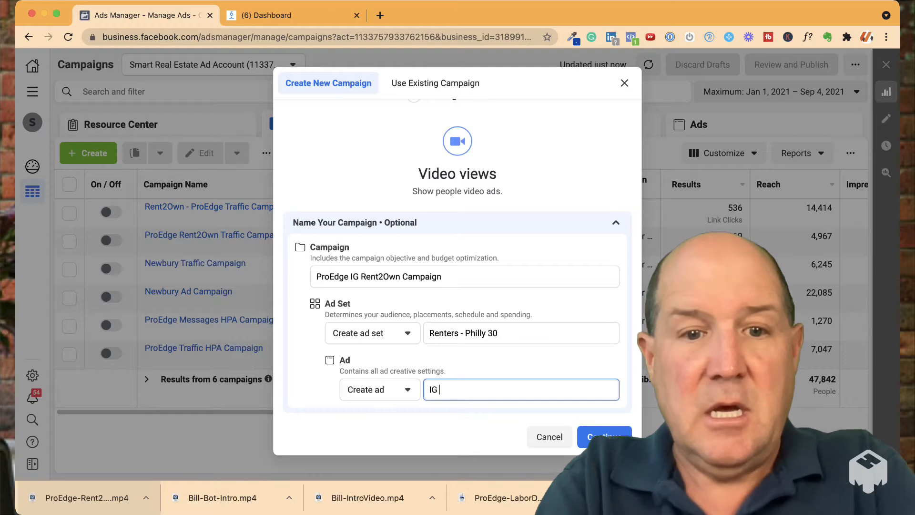
type("Rent2")
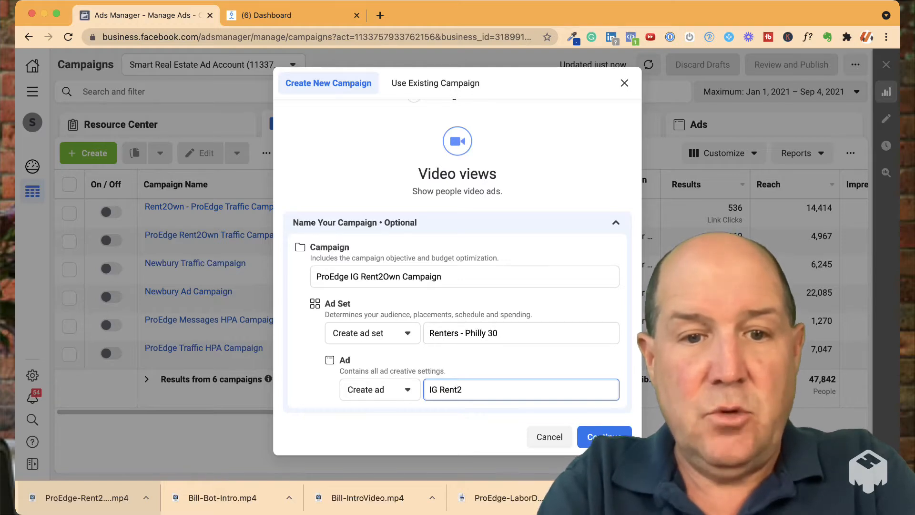
type("Own Storty")
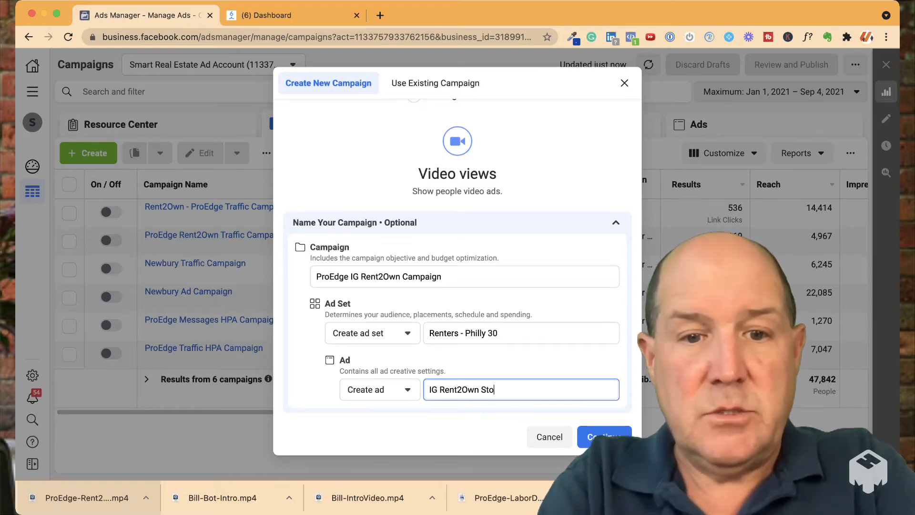
key("BackSpace")
key("BackSpace")
key("BackSpace")
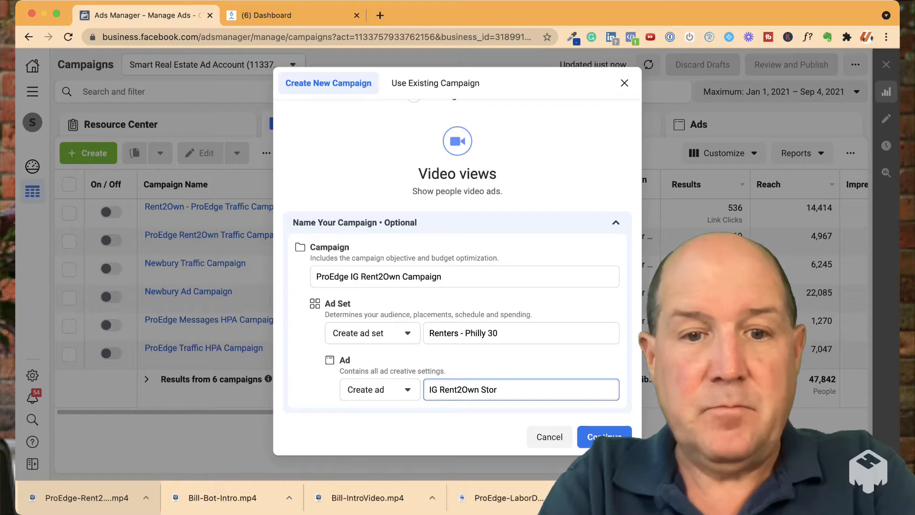
type("y Ad")
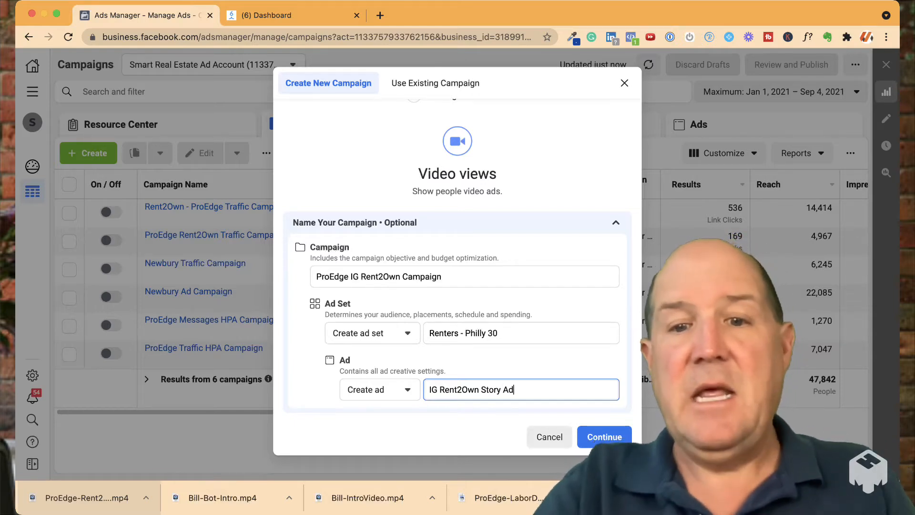
key("Return")
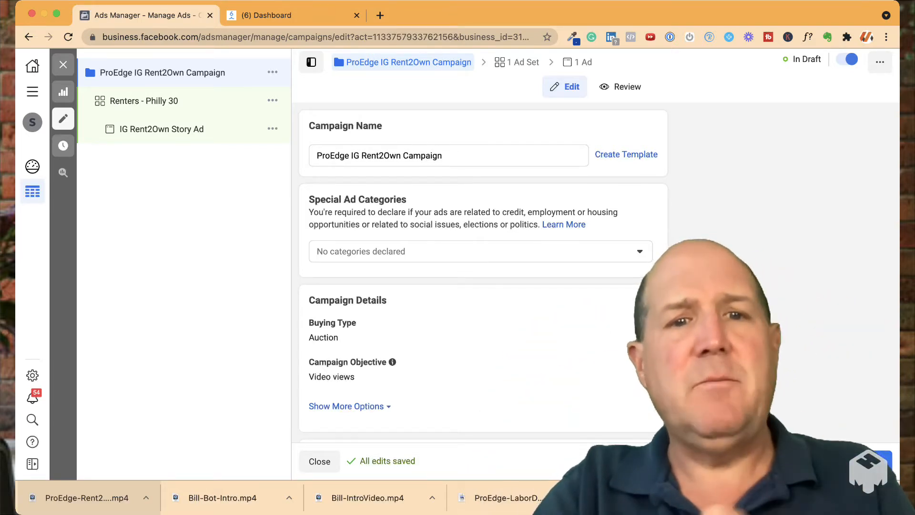
Declare Housing as the campaign's special ad category
left_click_drag(407, 200, 326, 200)
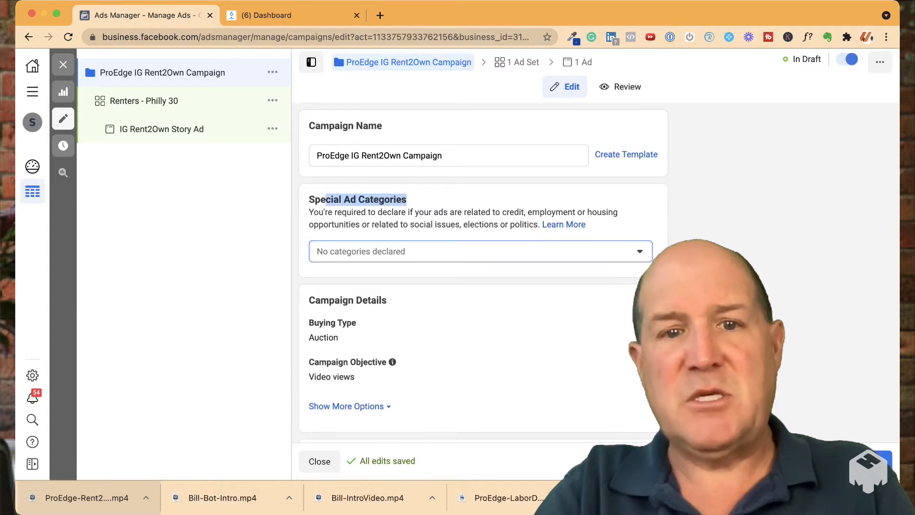
left_click(476, 251)
left_click(321, 376)
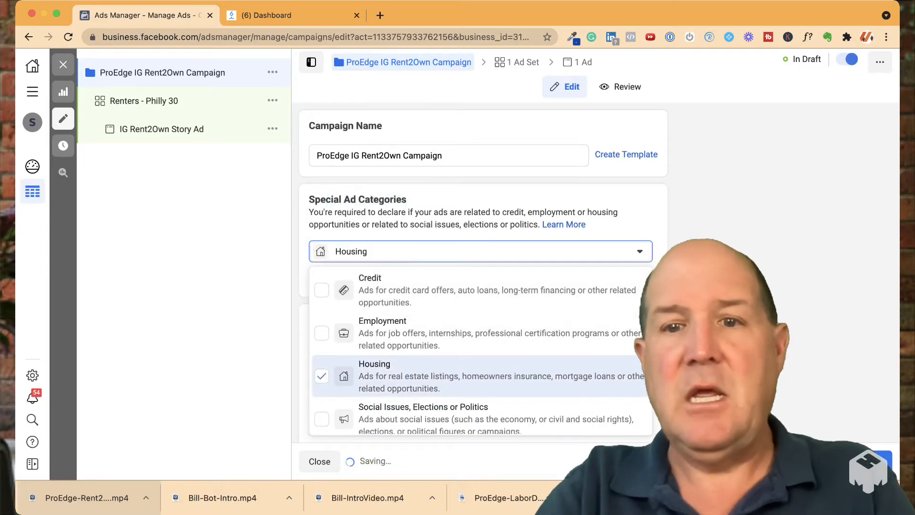
left_click(480, 251)
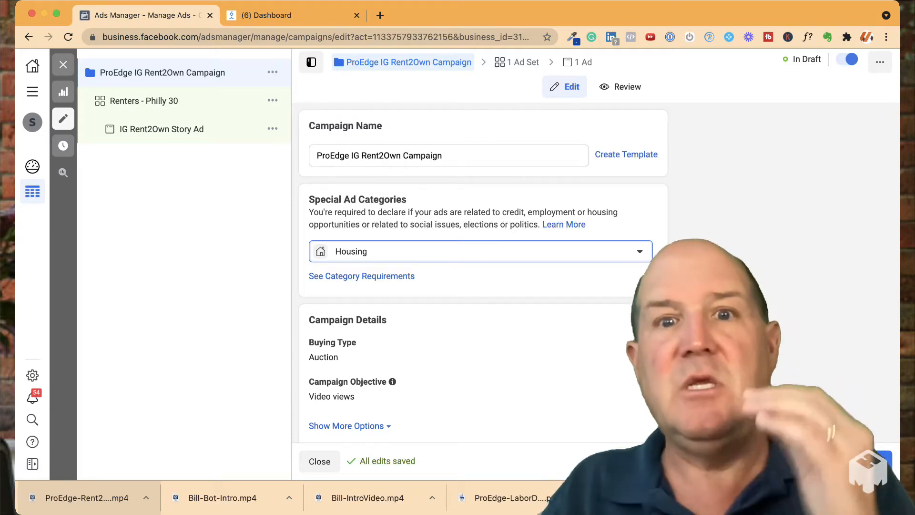
scroll(483, 267, "down", 6)
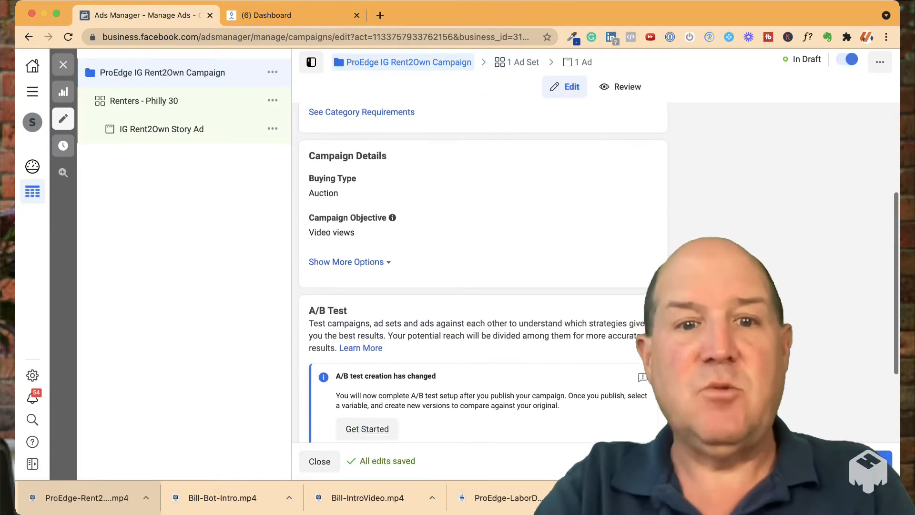
scroll(483, 267, "up", 6)
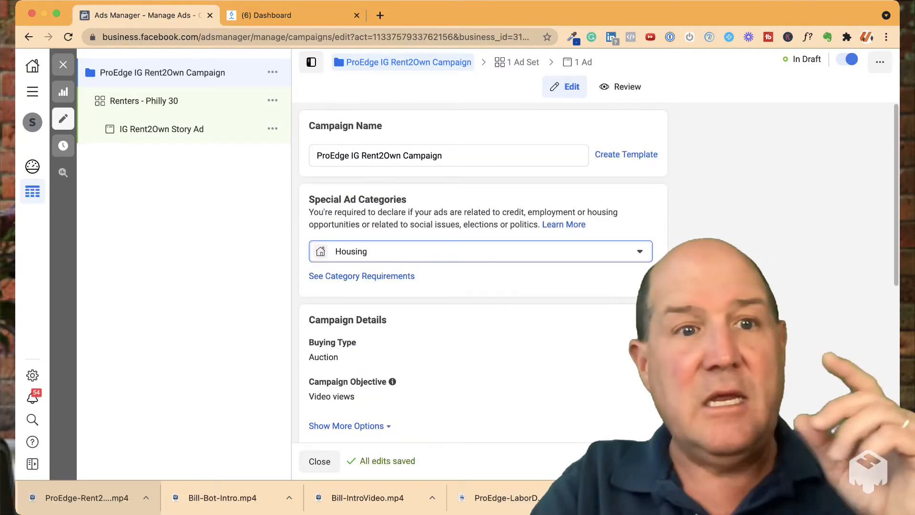
Set the daily budget of the "Renters - Philly 30" ad set to $10.00
left_click(144, 101)
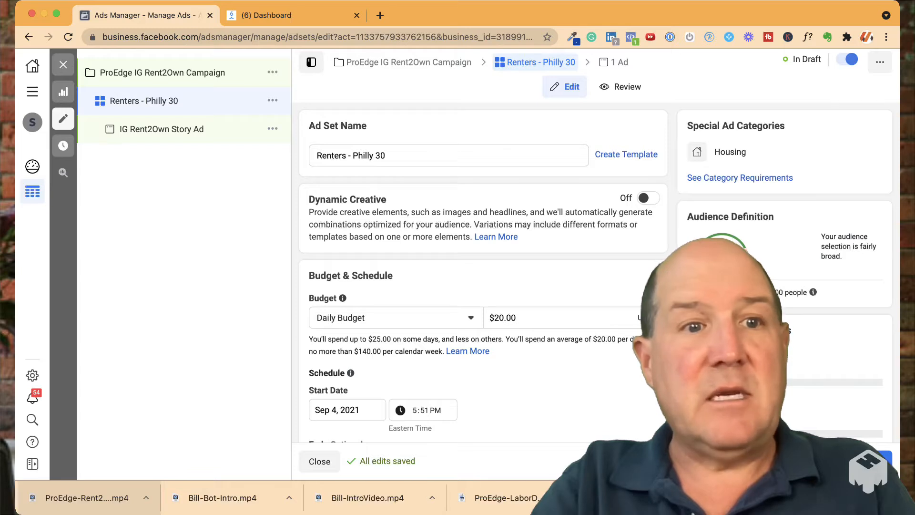
scroll(483, 271, "down", 3)
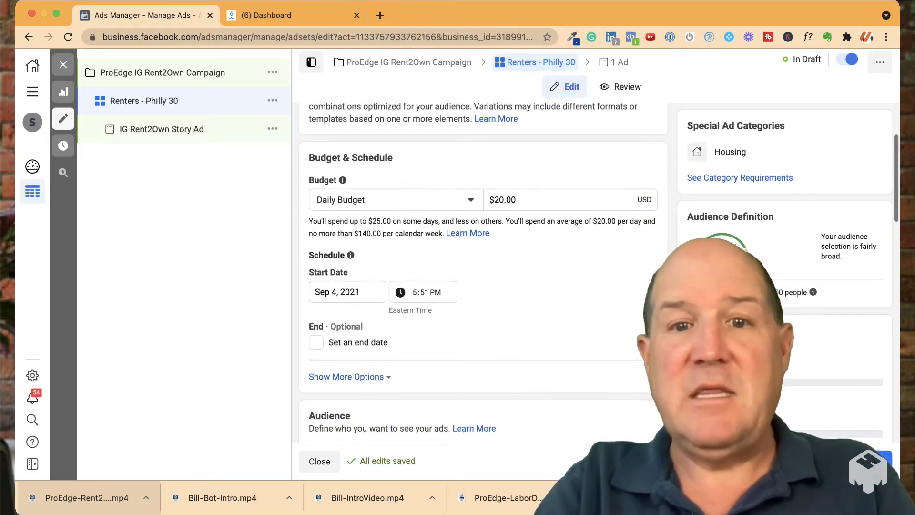
left_click(503, 200)
type("10")
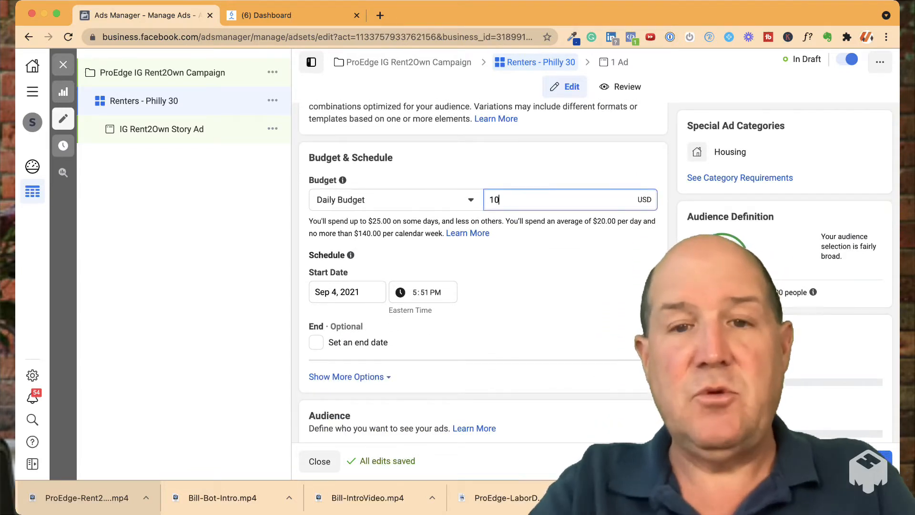
key("Tab")
Schedule the ad set to start on Sep 5, 2021 at 7:00 AM
scroll(483, 272, "down", 1)
left_click(347, 235)
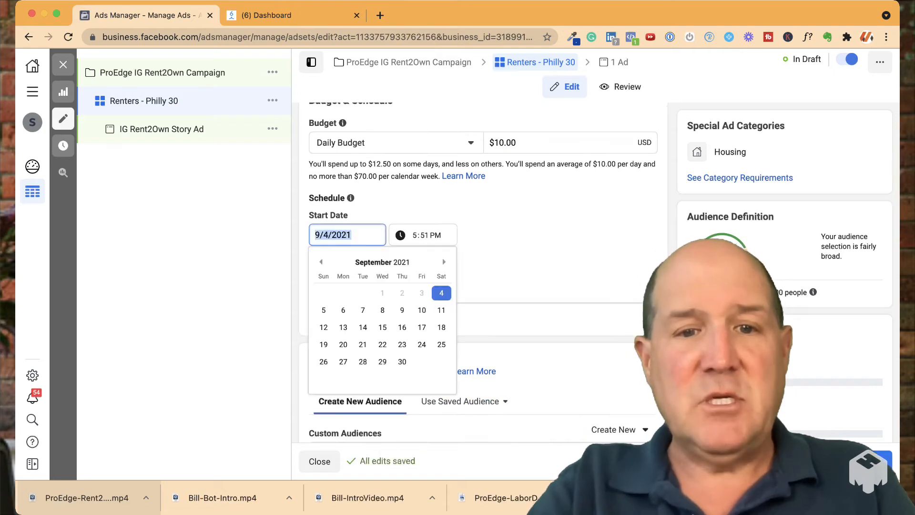
left_click(323, 310)
key("Tab")
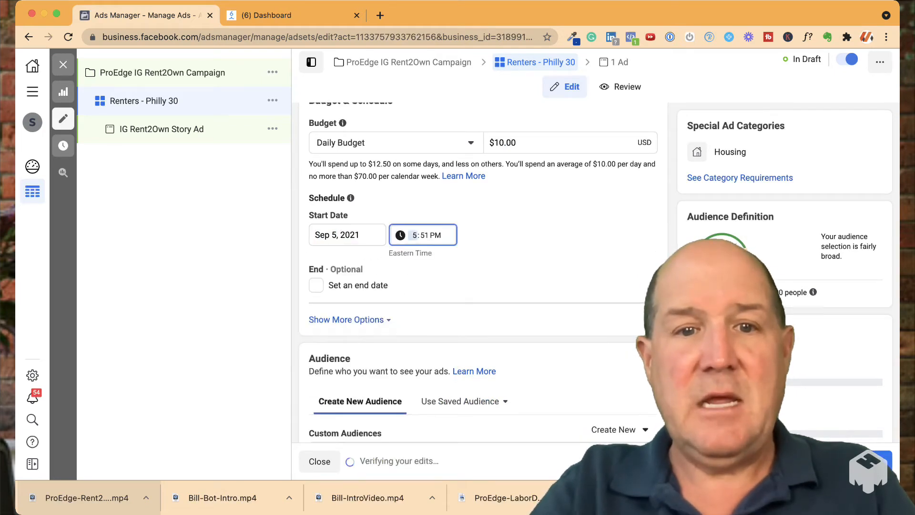
type("7")
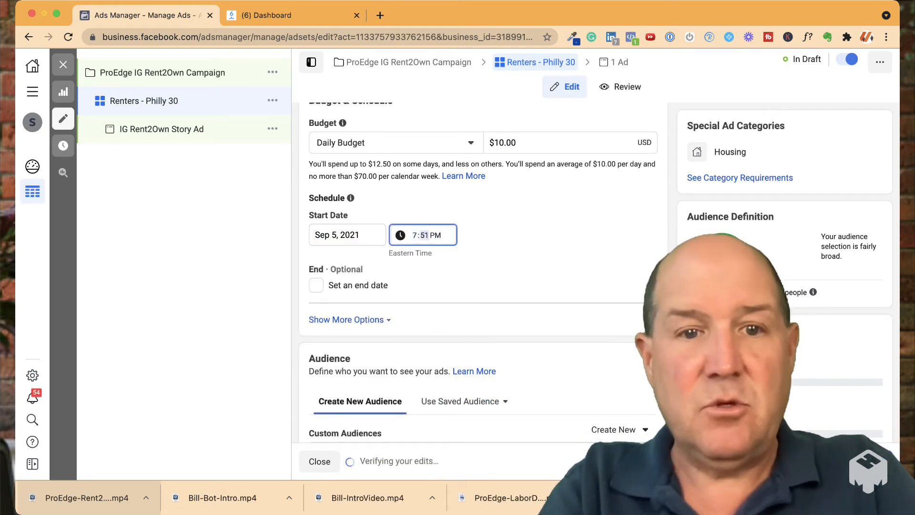
type("00")
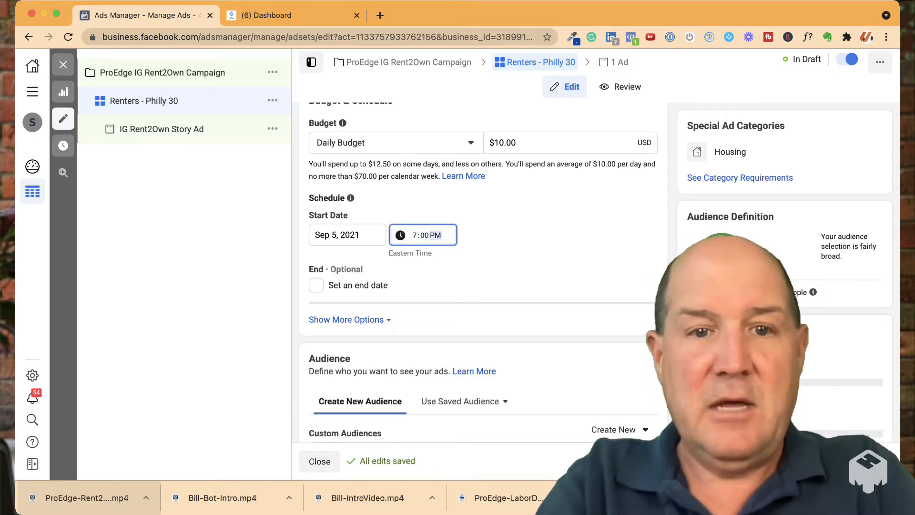
type("a")
key("Tab")
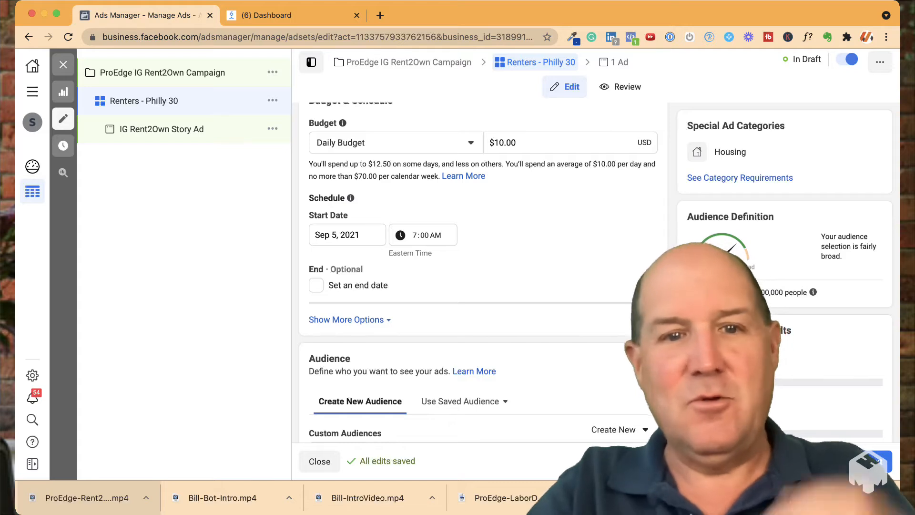
Review the location type options for the ad set's audience and remove United States from the targeted locations
scroll(482, 271, "down", 1)
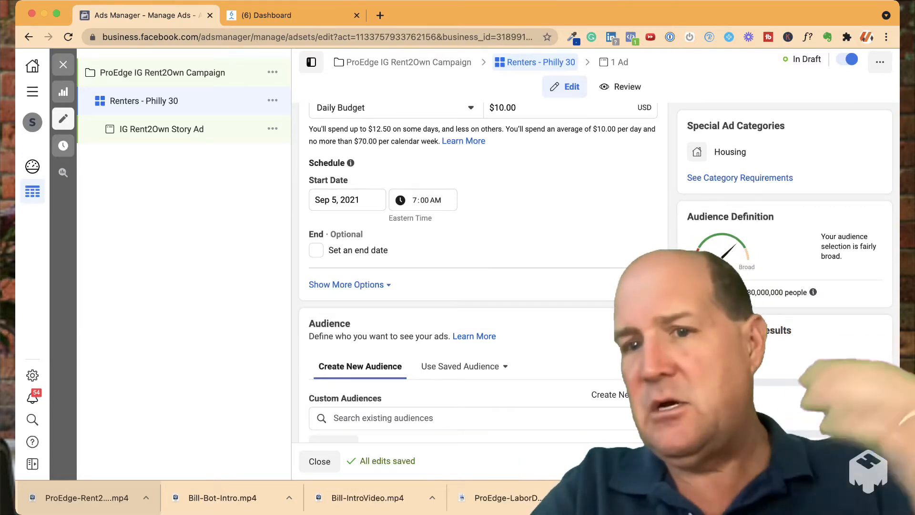
scroll(476, 272, "down", 3)
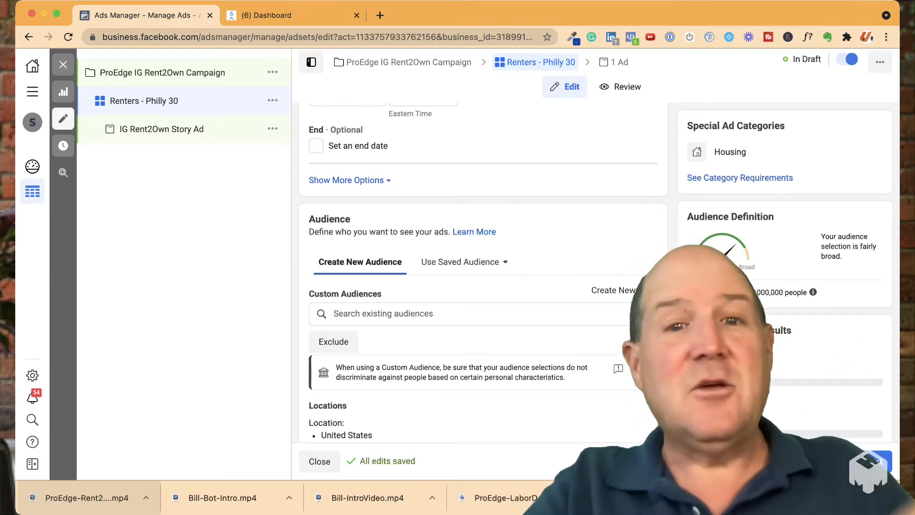
scroll(477, 271, "down", 1)
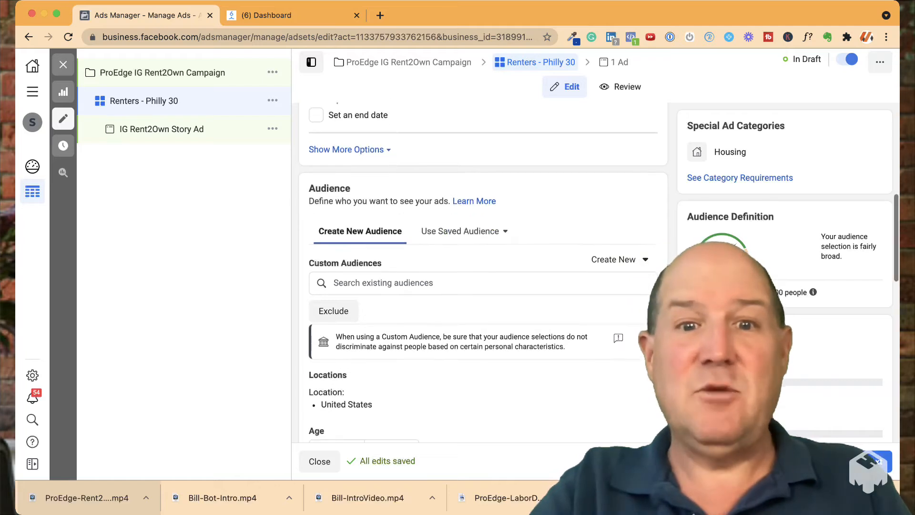
scroll(476, 272, "down", 3)
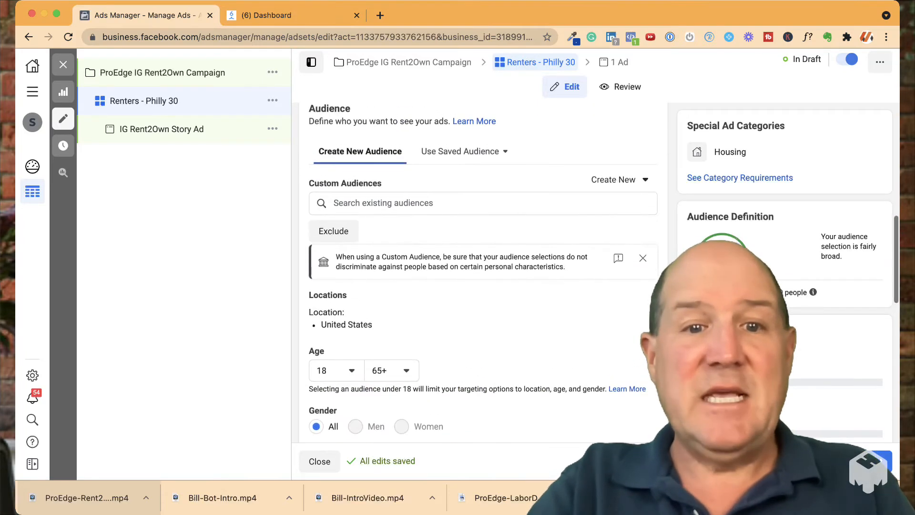
scroll(477, 272, "down", 4)
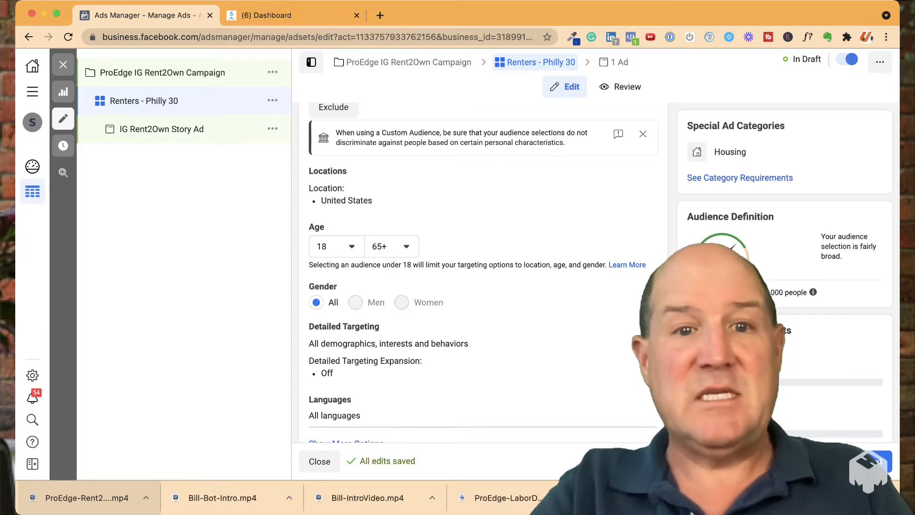
scroll(476, 243, "up", 2)
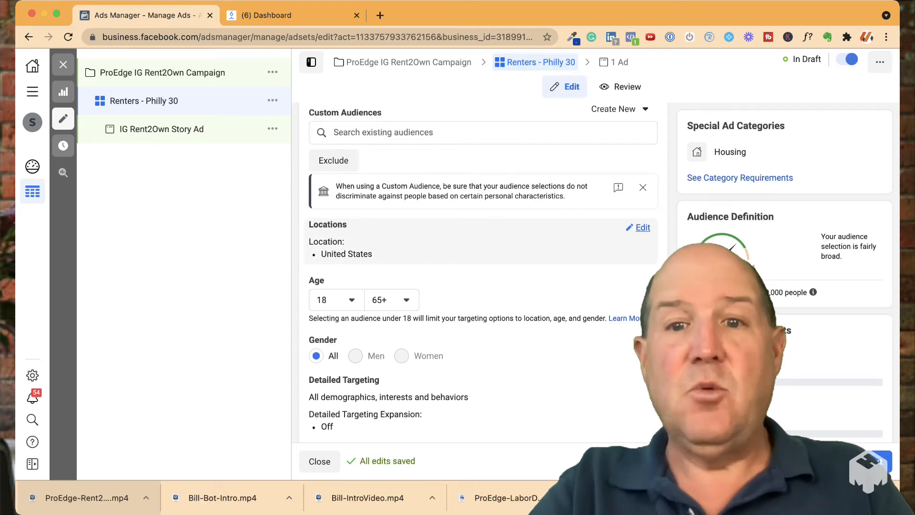
left_click(642, 228)
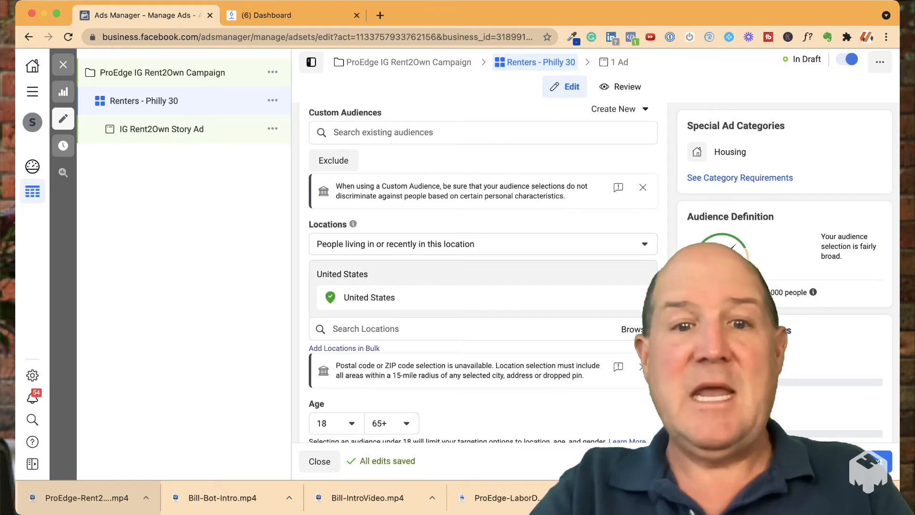
left_click(644, 244)
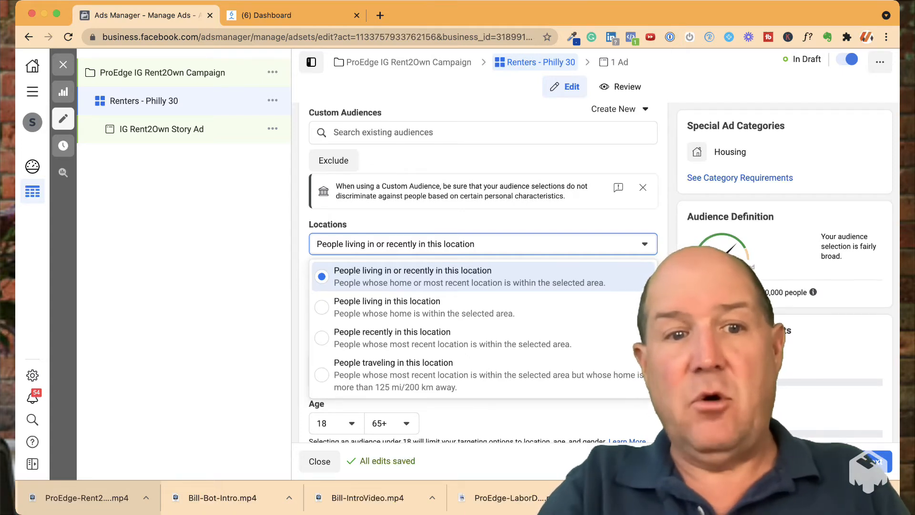
key("Escape")
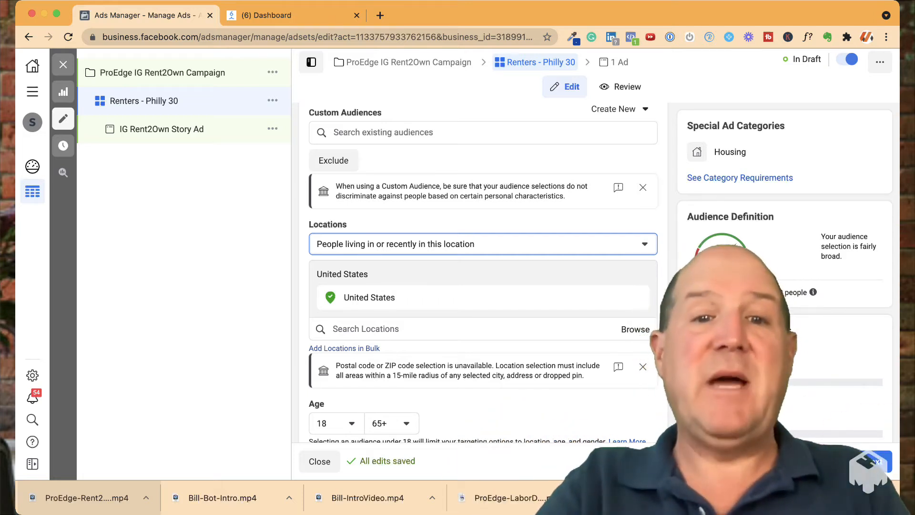
scroll(483, 272, "down", 3)
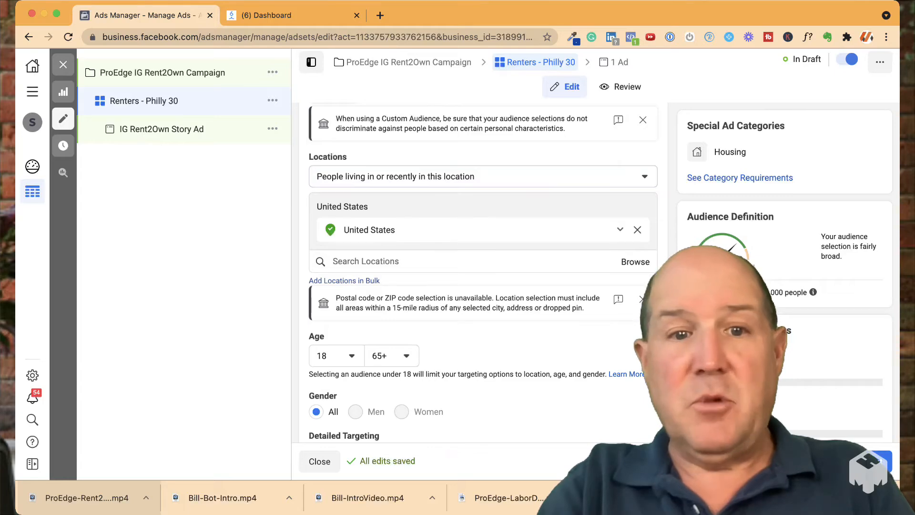
left_click(637, 230)
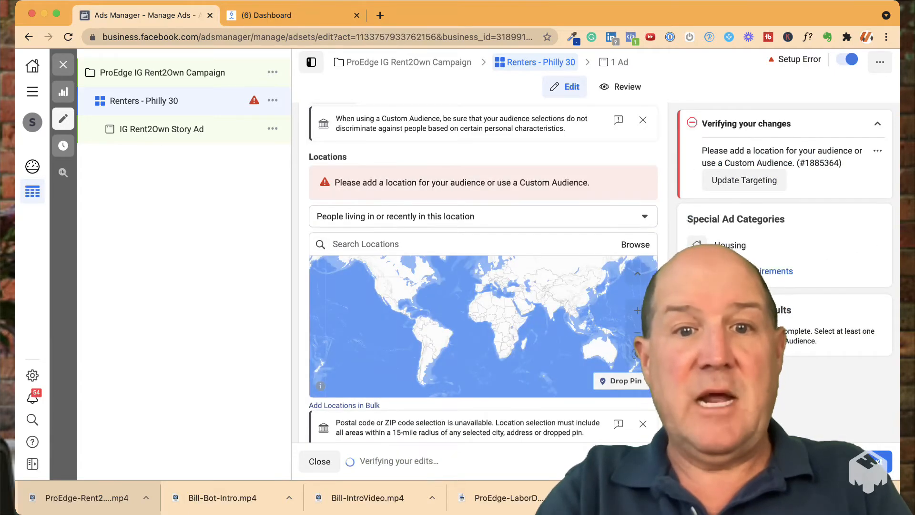
Add Philadelphia County, Pennsylvania, United States as a targeted location for the audience
left_click(366, 244)
type("Philade")
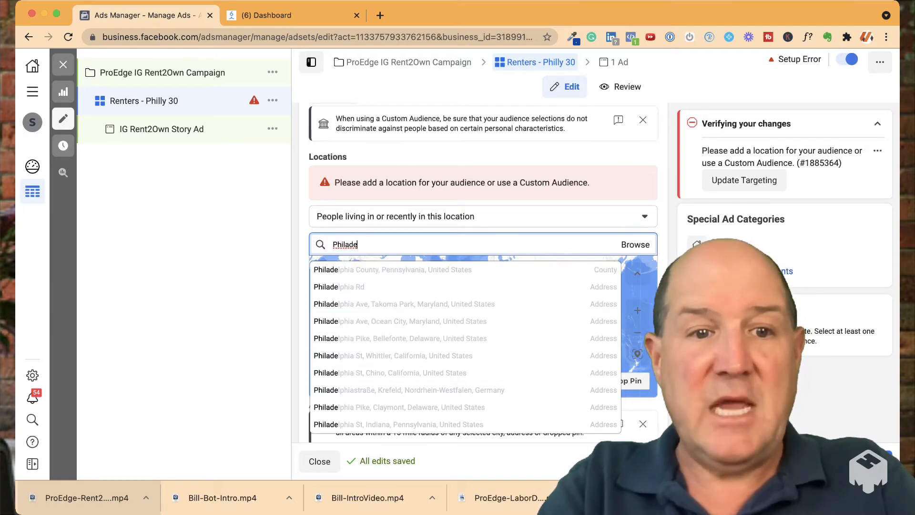
key("Escape")
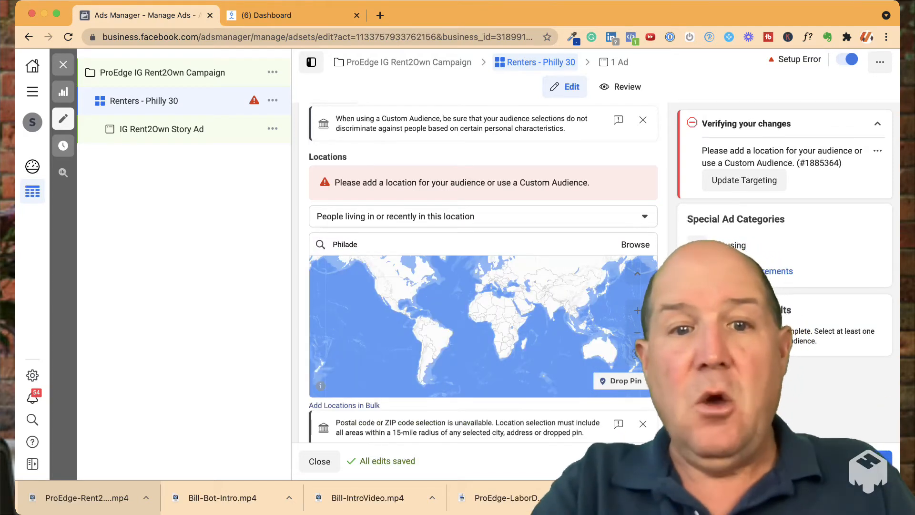
double_click(345, 244)
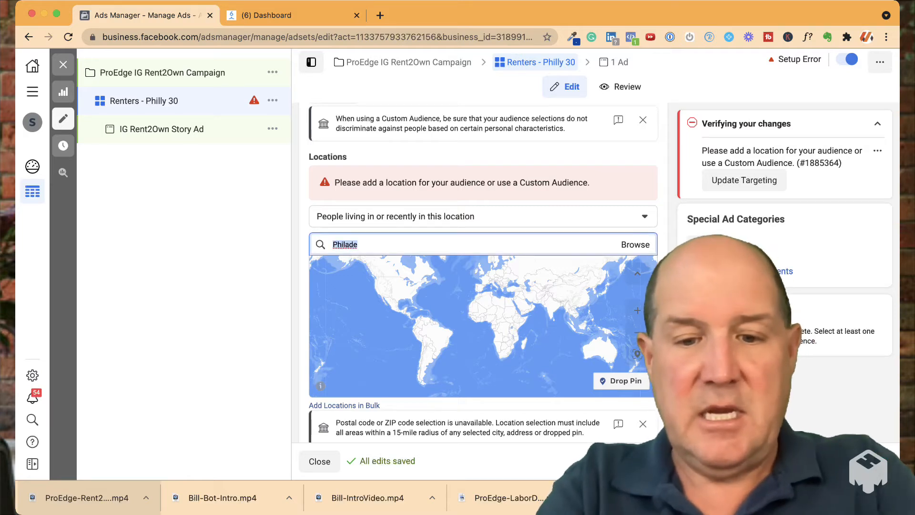
type("Phil")
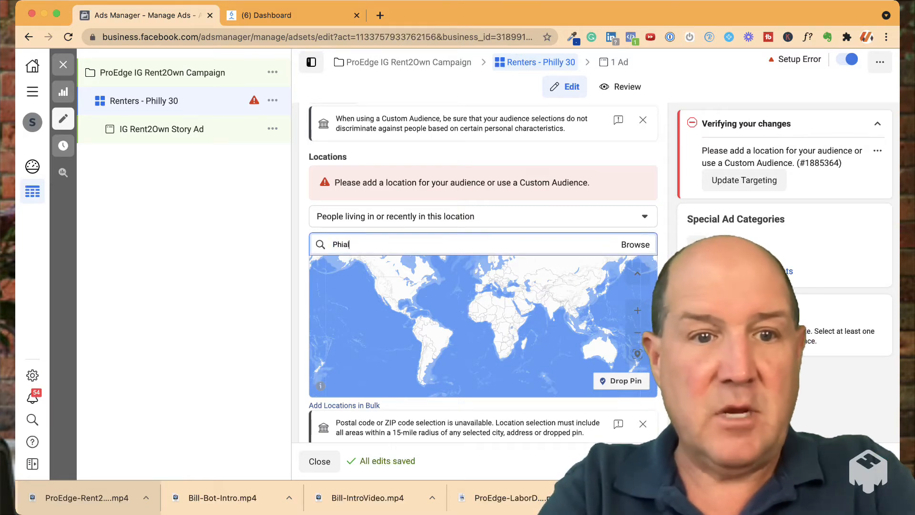
type("a")
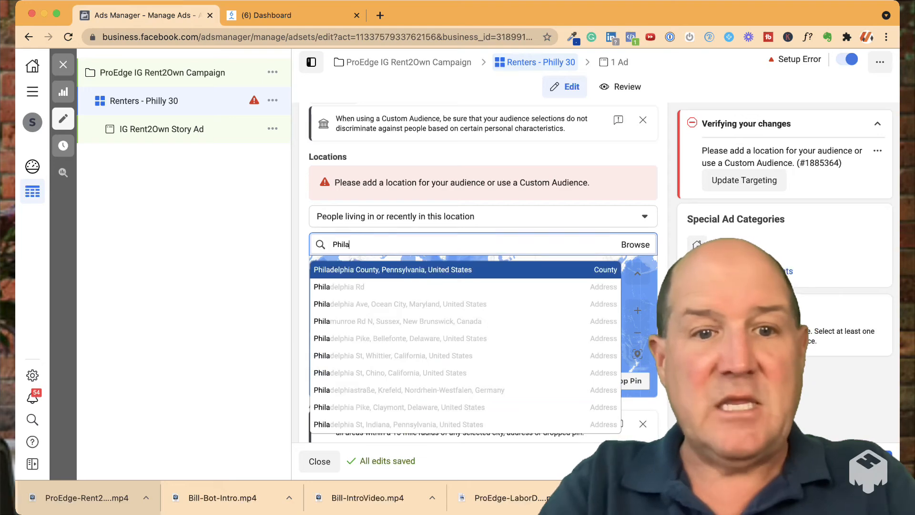
key("Return")
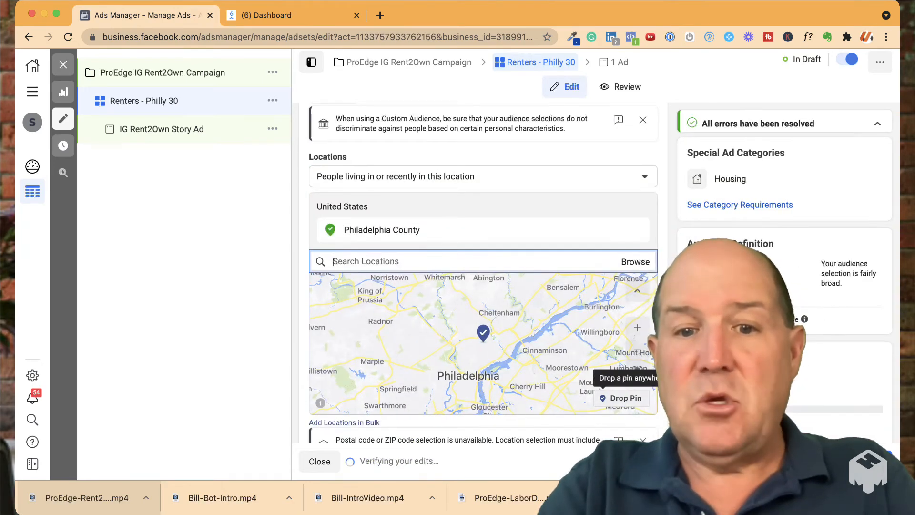
Drop a location pin on the map just northwest of Philadelphia and set its radius to 30 mi
left_click(625, 397)
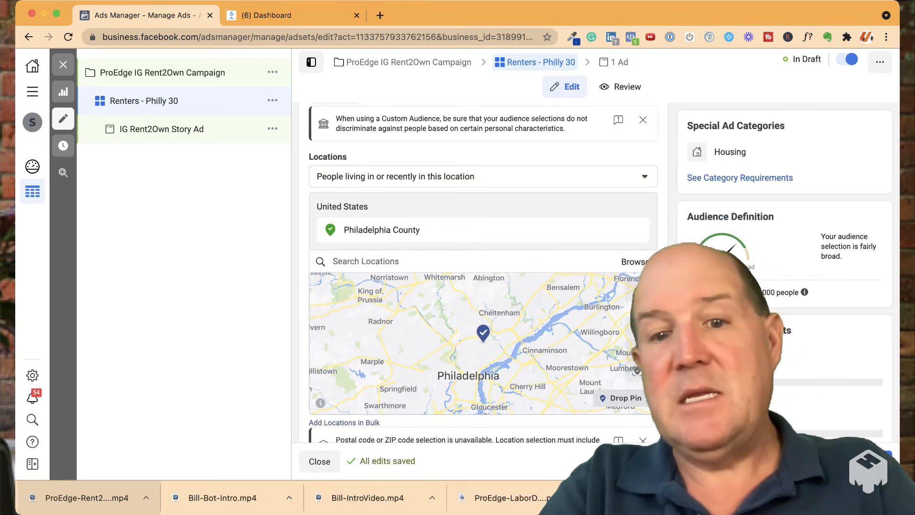
left_click(482, 338)
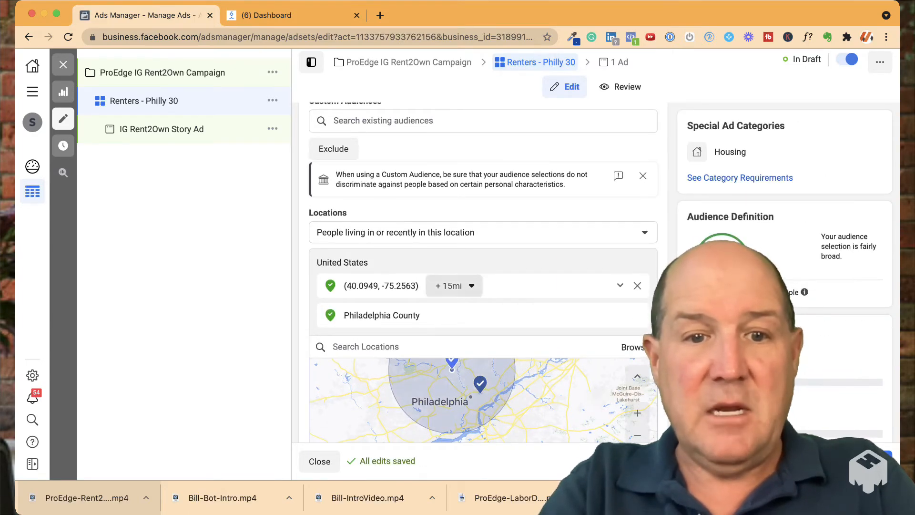
left_click(453, 285)
key("BackSpace")
key("BackSpace")
type("30")
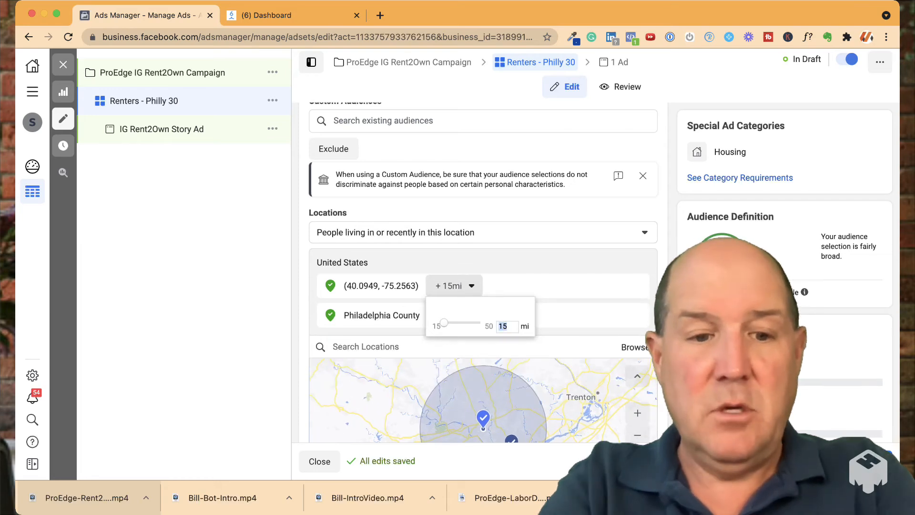
key("Return")
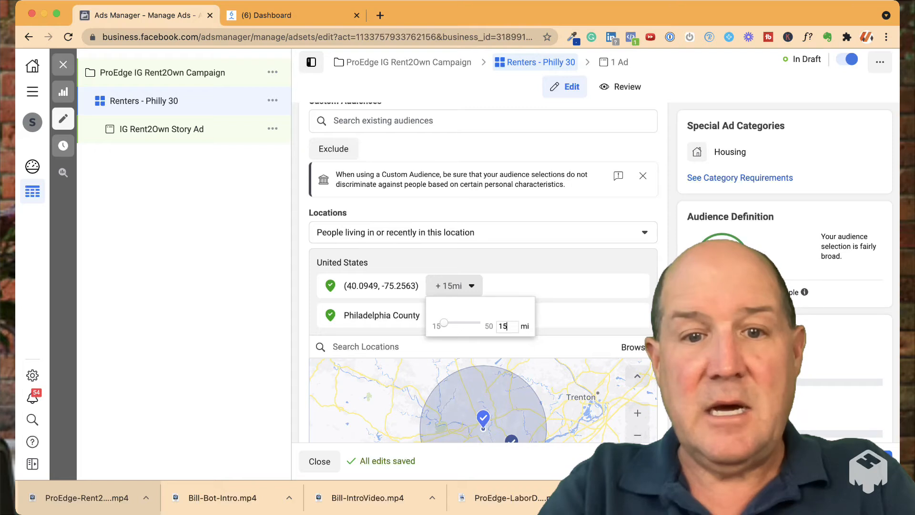
left_click_drag(443, 323, 460, 322)
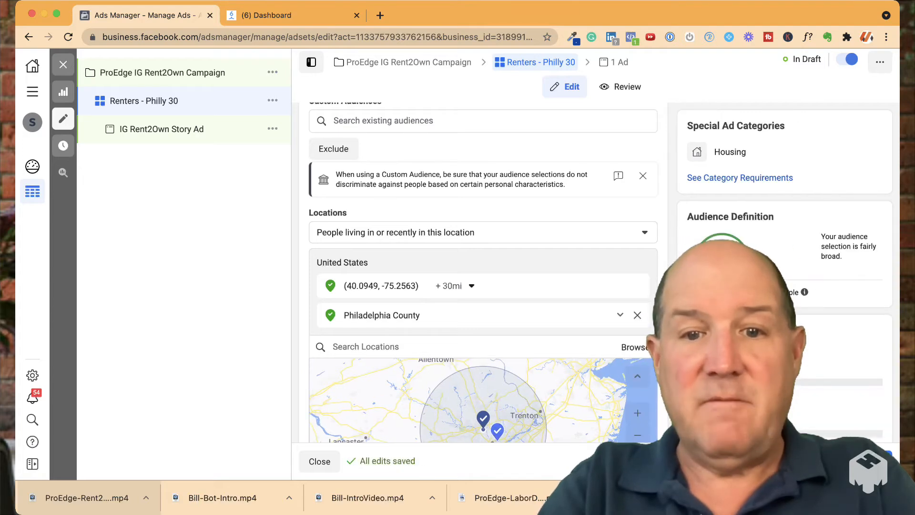
Remove Philadelphia County from the targeted locations and drop a new location pin on the map southwest of Allentown
left_click(637, 315)
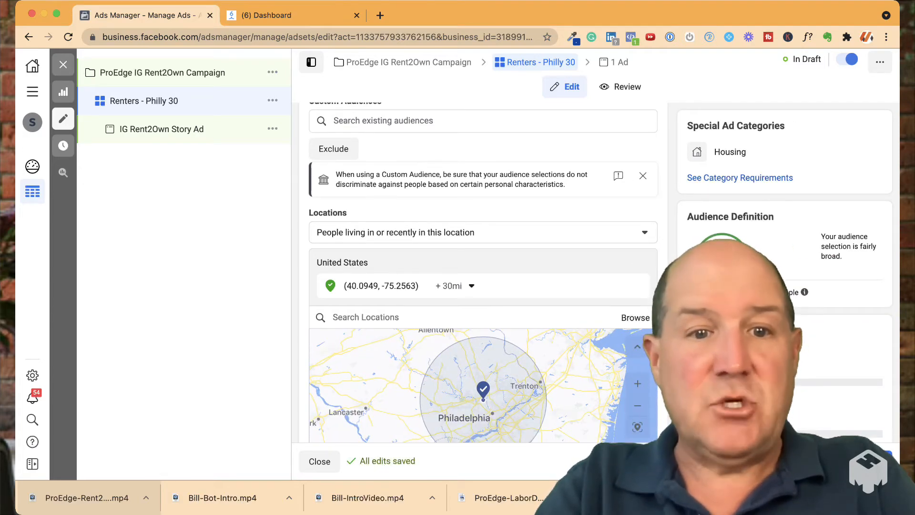
scroll(483, 272, "down", 3)
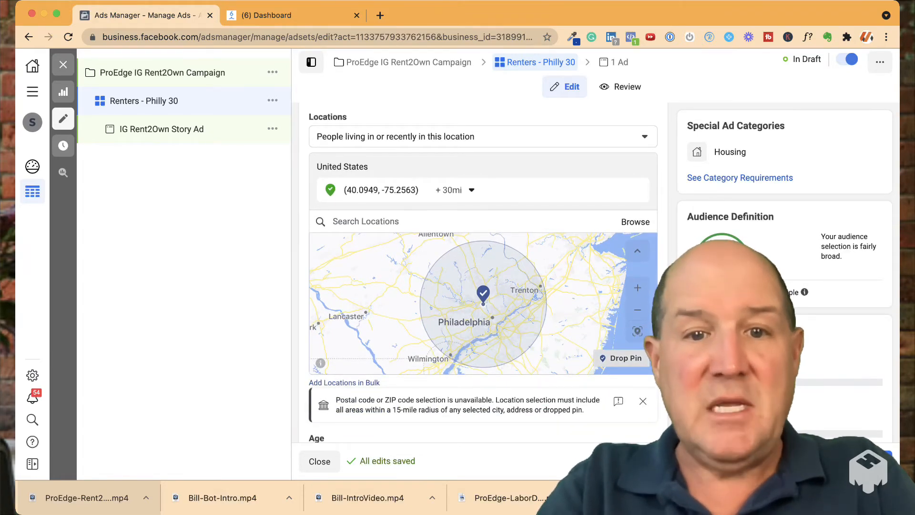
left_click(421, 243)
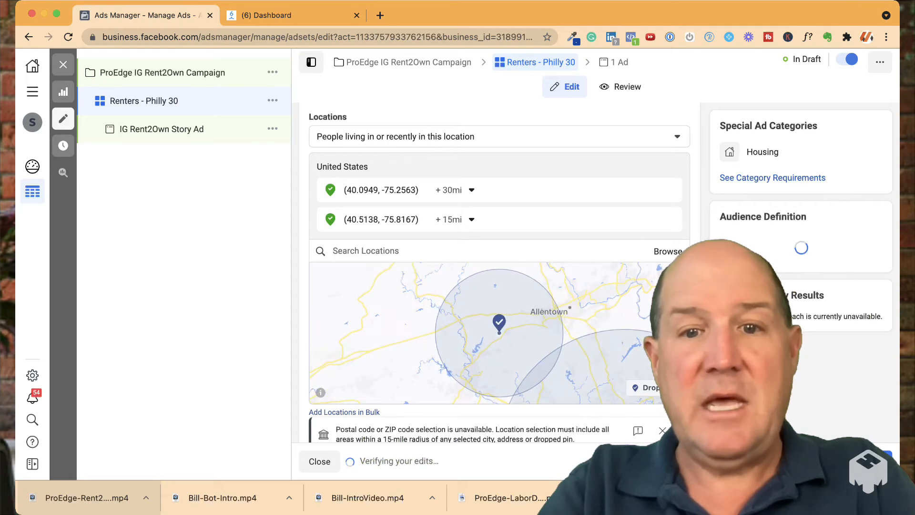
Set the radius of the pin near Allentown to 30 mi and remove the pin northwest of Philadelphia
left_click(455, 219)
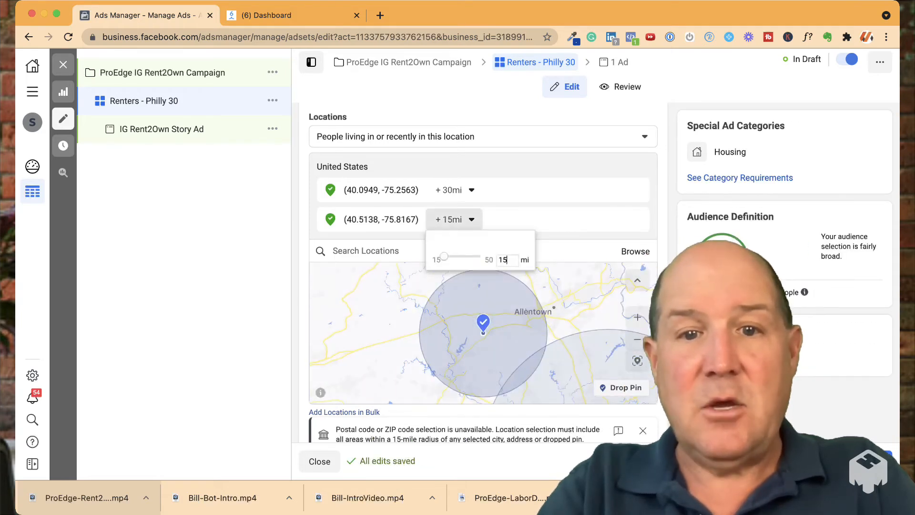
left_click_drag(508, 260, 497, 260)
type("30")
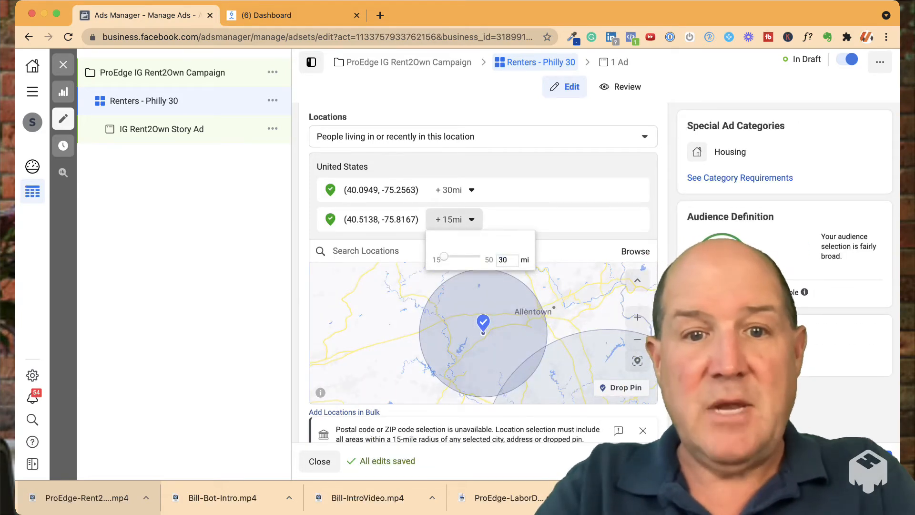
key("Return")
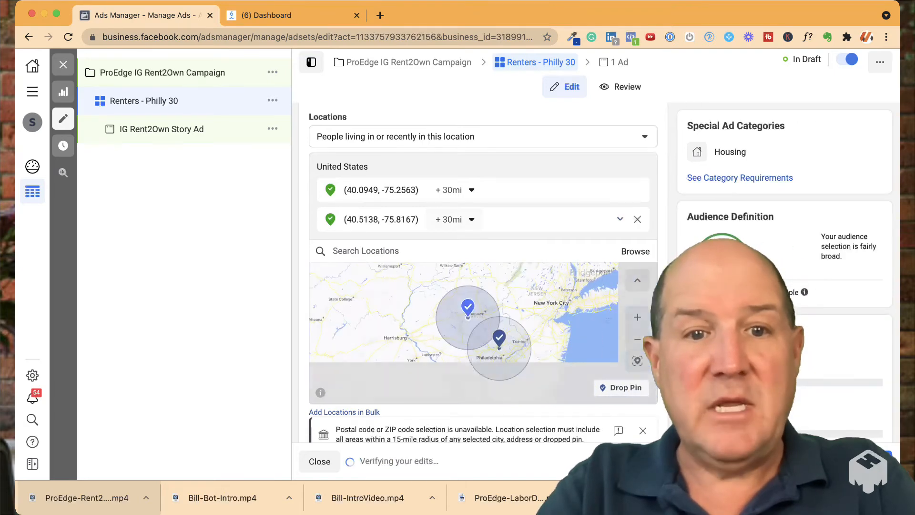
left_click(637, 190)
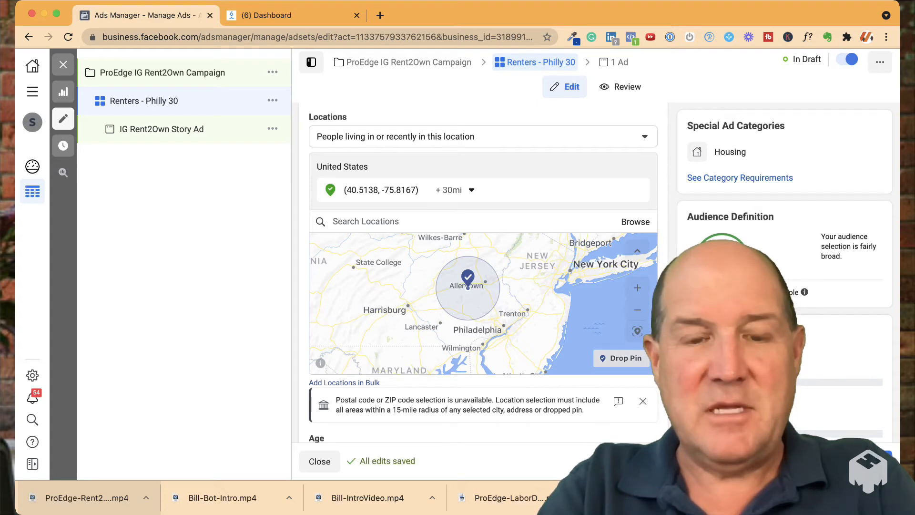
Try an additional location pin between Allentown and Philadelphia with a 30 mi radius, and remove that pin
left_click(476, 306)
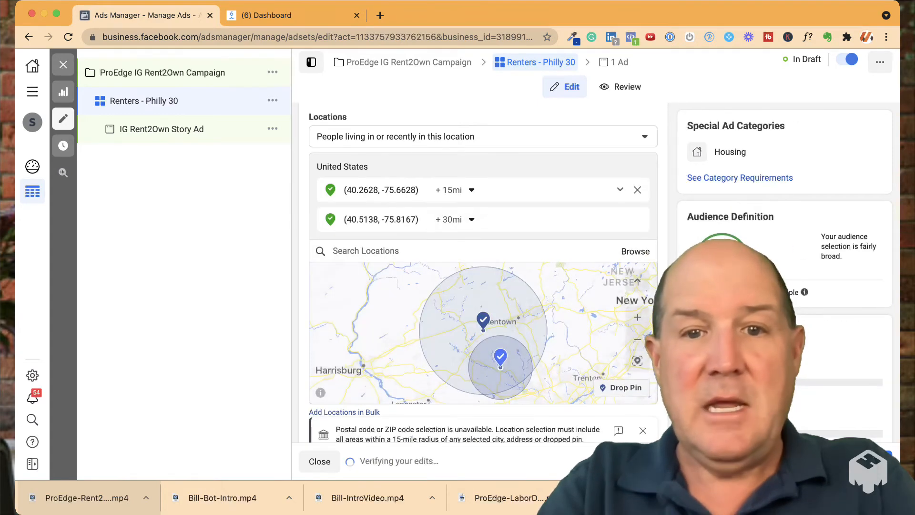
left_click(454, 190)
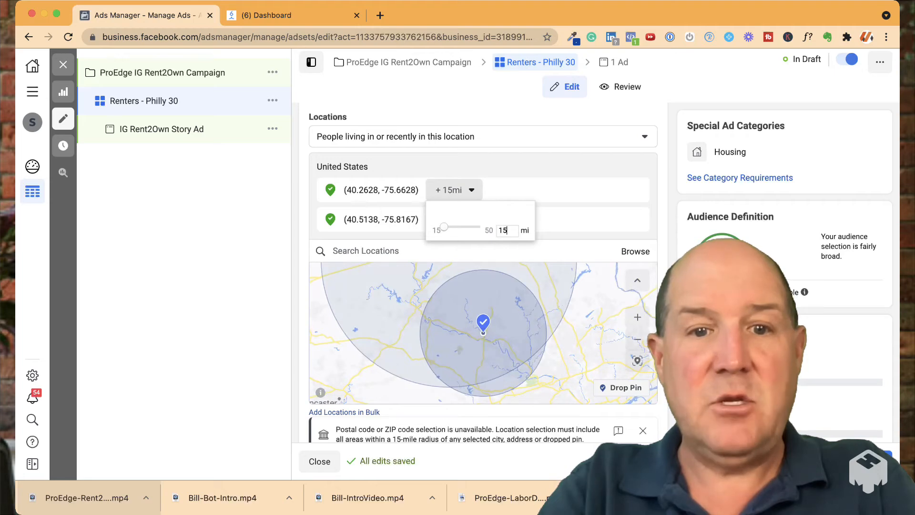
type("30")
key("Return")
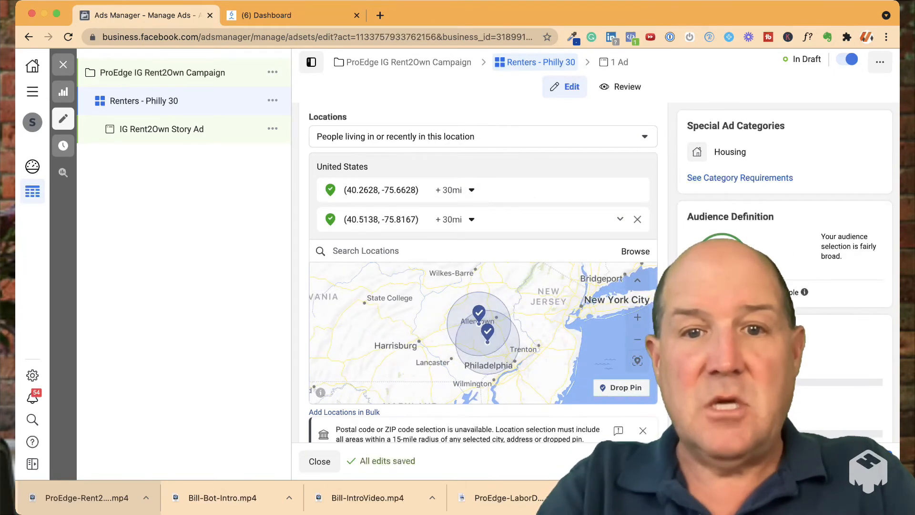
left_click(638, 190)
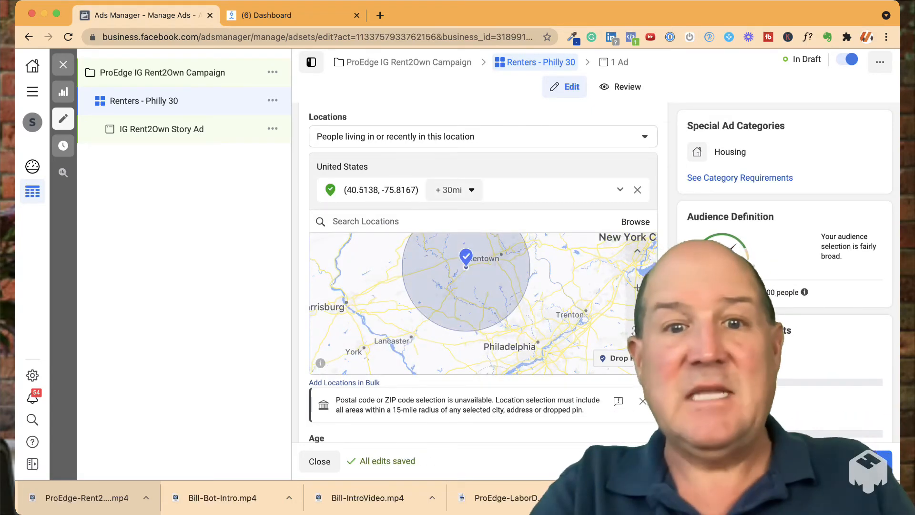
Set the radius of the remaining pin near Allentown to 47 mi
left_click(455, 191)
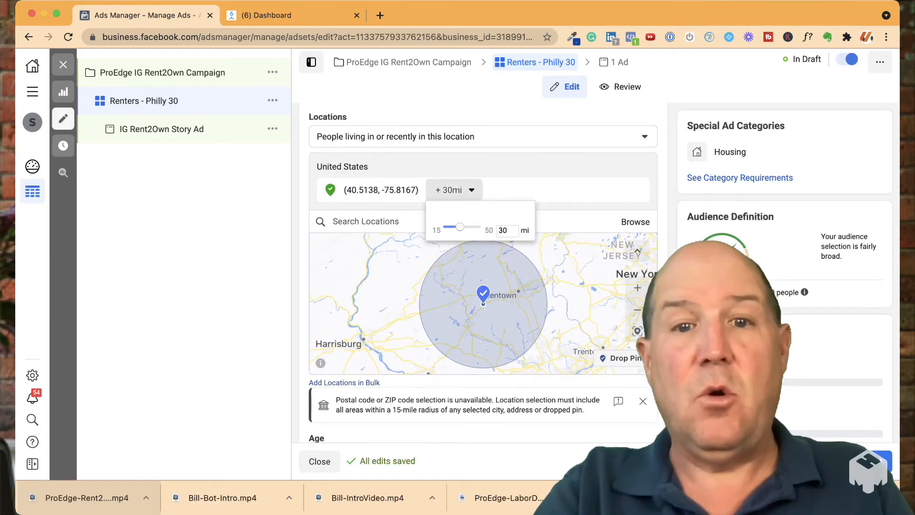
left_click_drag(459, 227, 477, 227)
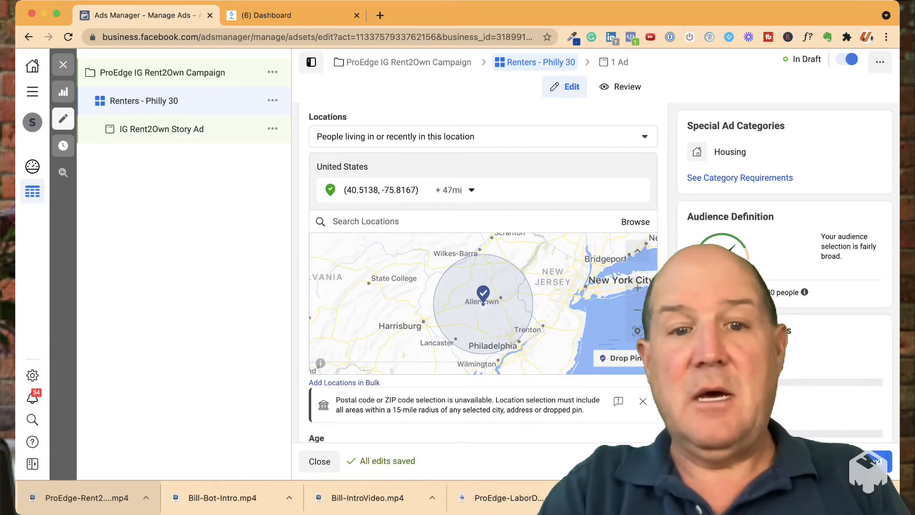
Edit the ad set's detailed targeting and add Rent-to-own as an interest to include
scroll(483, 271, "down", 3)
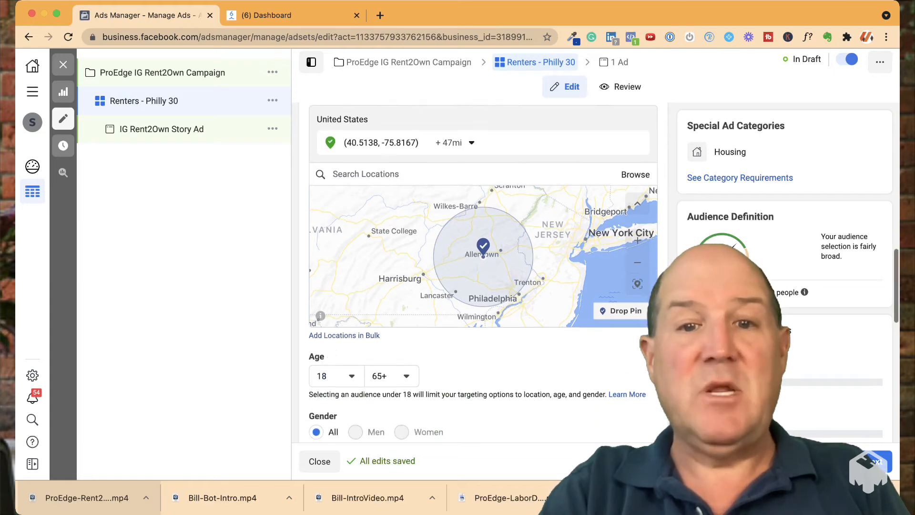
scroll(483, 272, "down", 4)
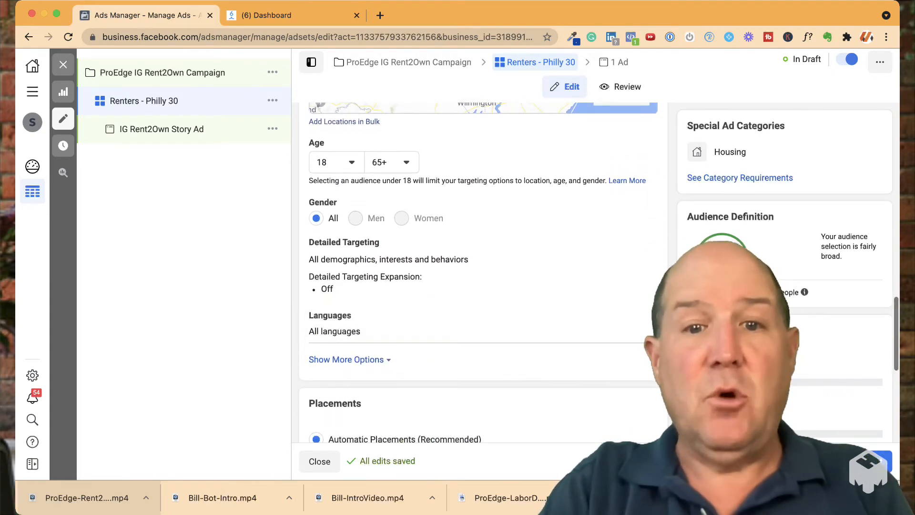
double_click(313, 259)
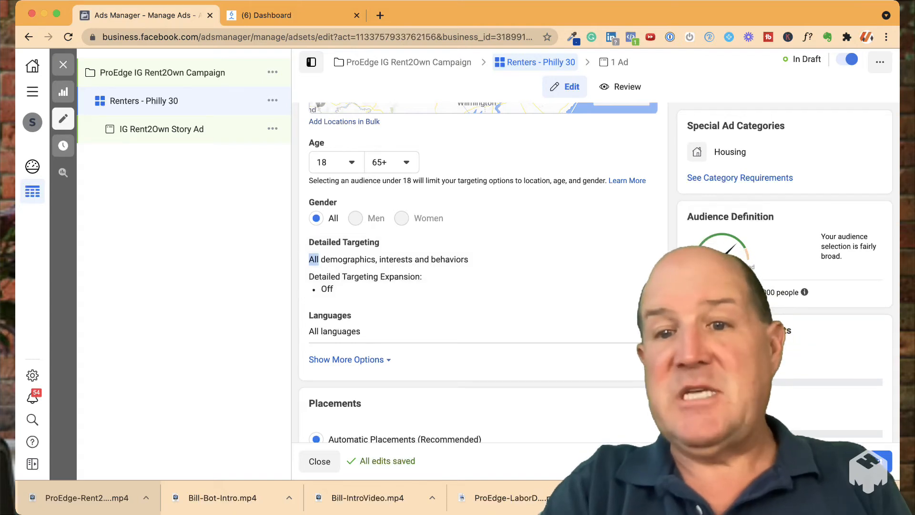
left_click_drag(743, 292, 766, 292)
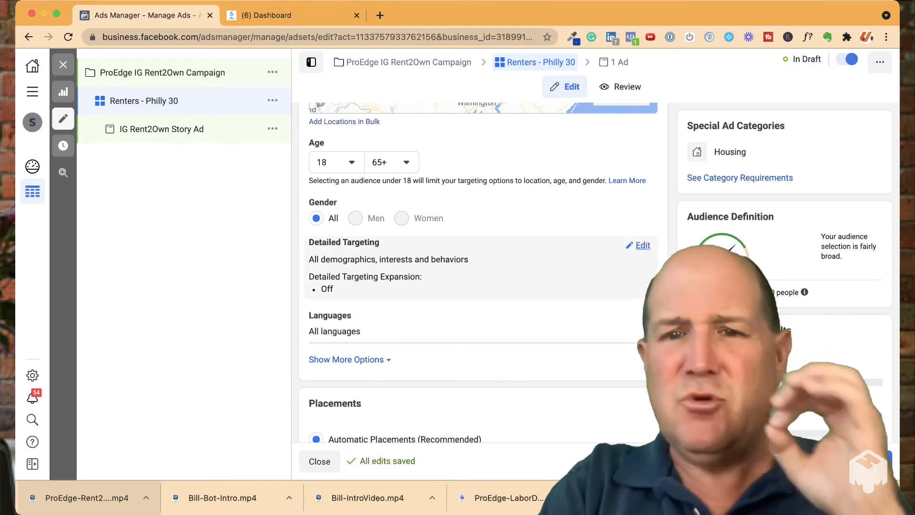
left_click(642, 245)
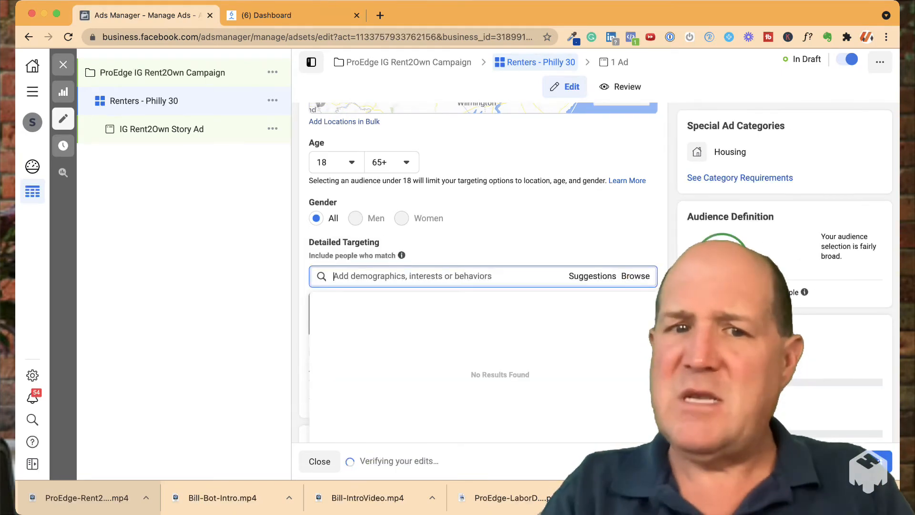
type("Rent")
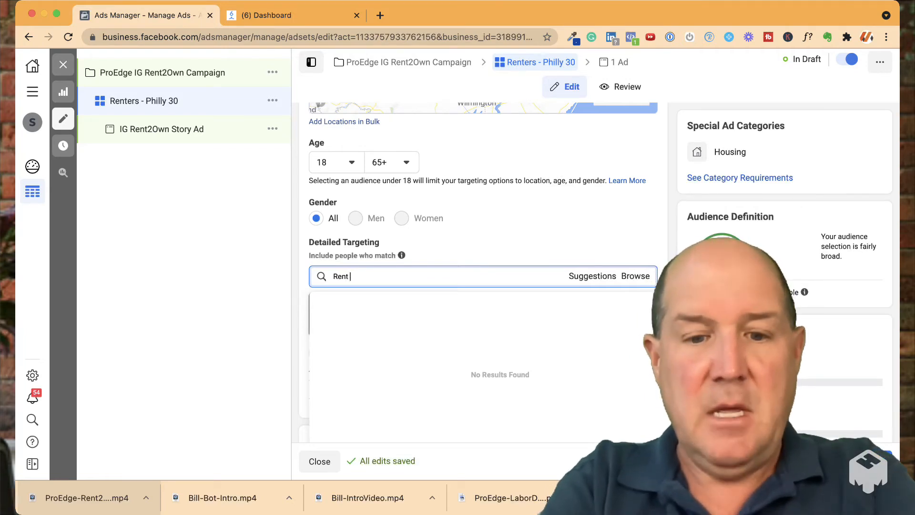
type(" to")
key("Return")
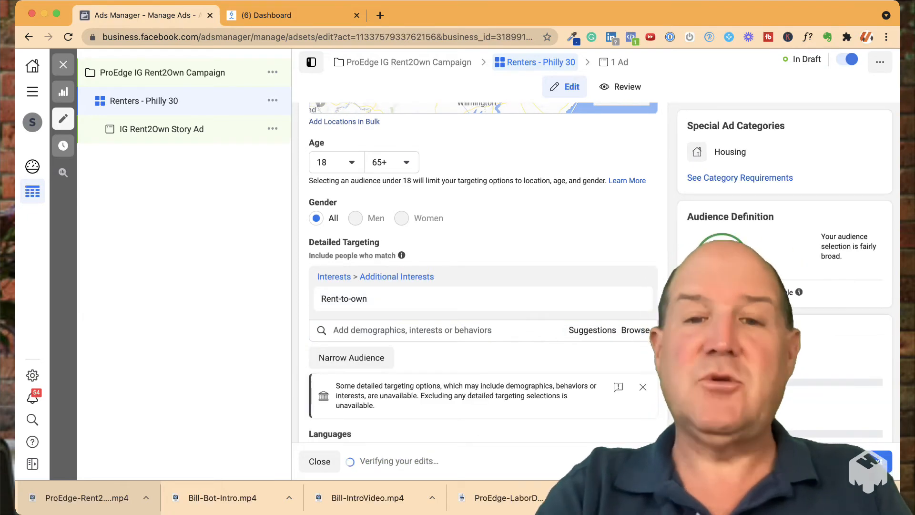
Add the interests Renting and Rent.com to the detailed targeting
left_click(412, 330)
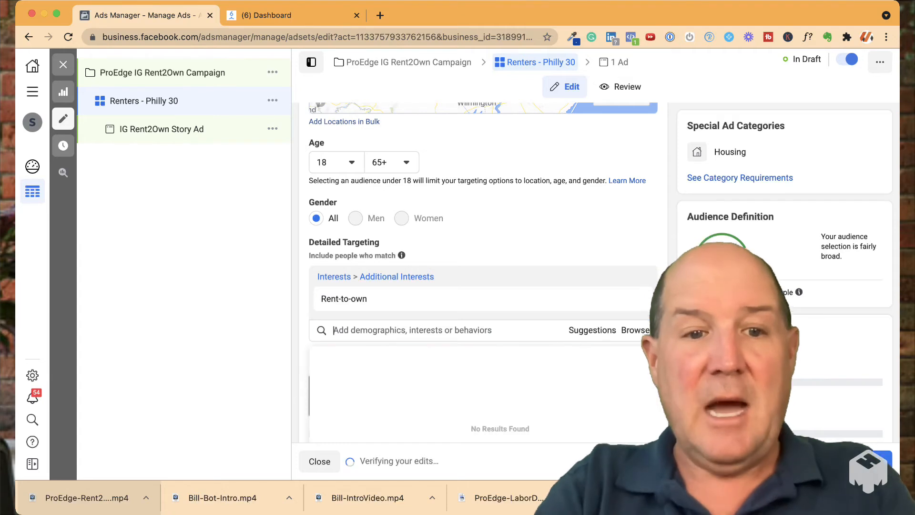
type("rent")
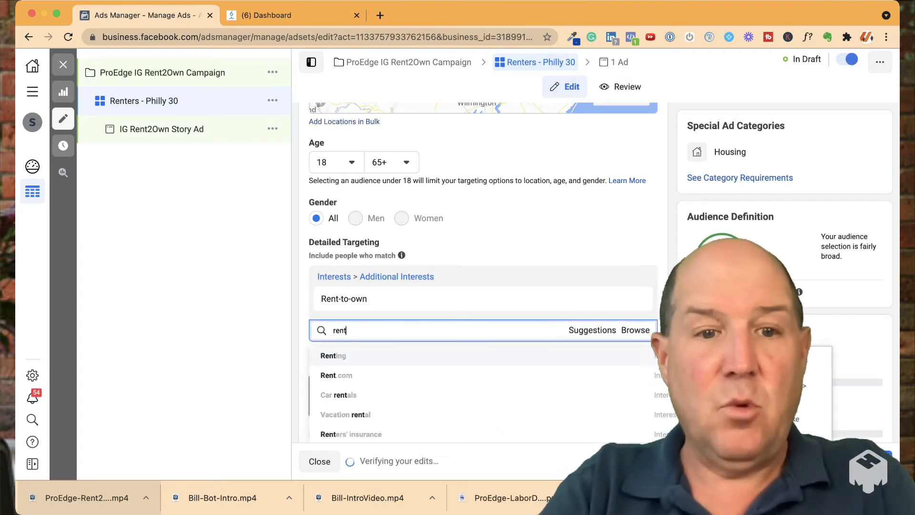
key("Return")
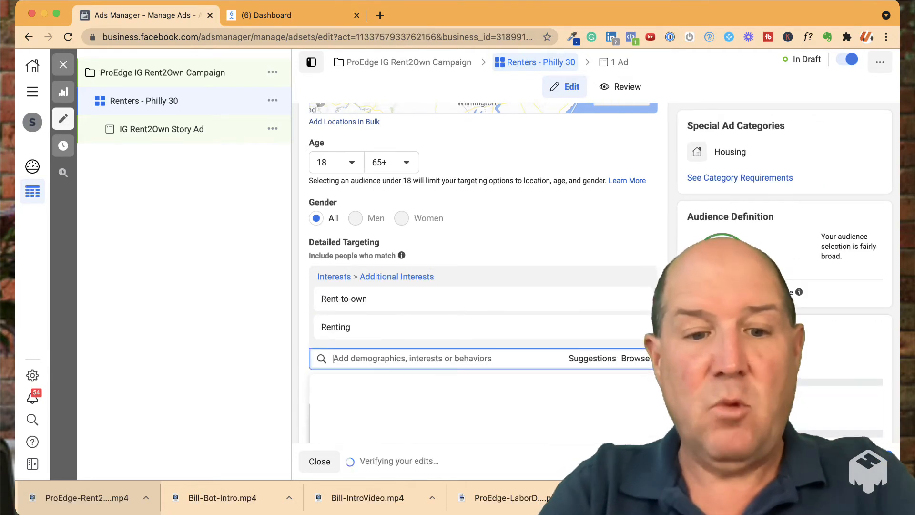
type("rent")
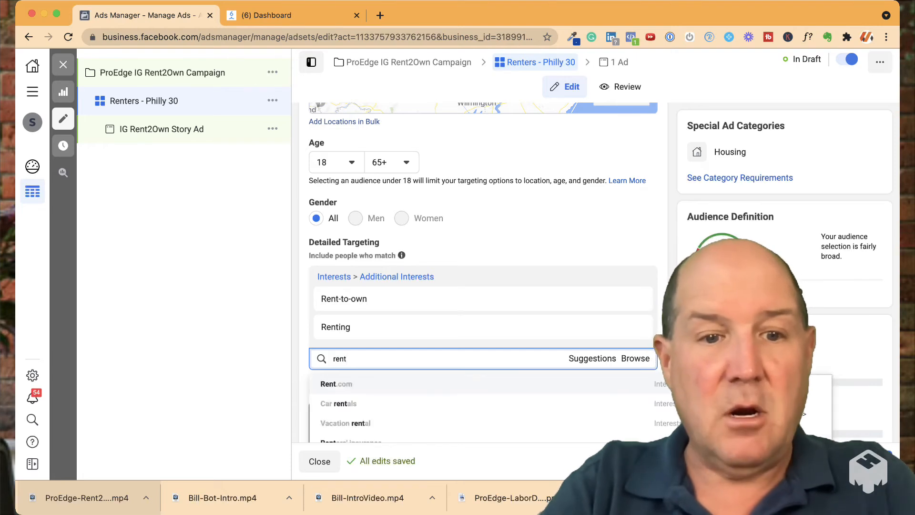
key("Return")
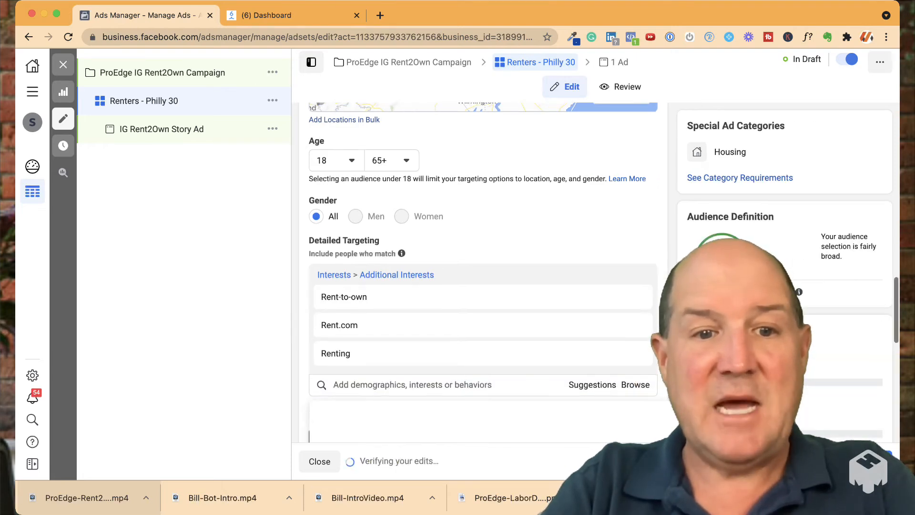
Search the detailed targeting options for further interests matching "rent", and clear the search
type("rent")
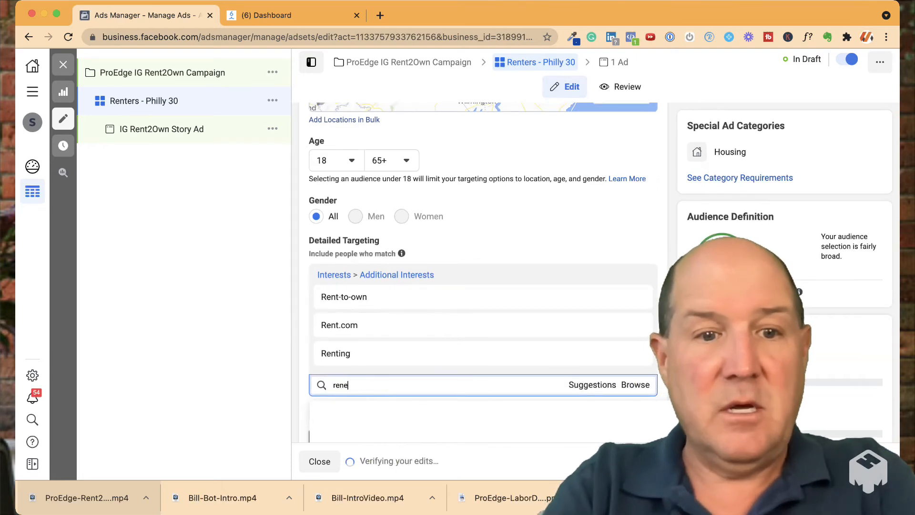
scroll(482, 353, "down", 2)
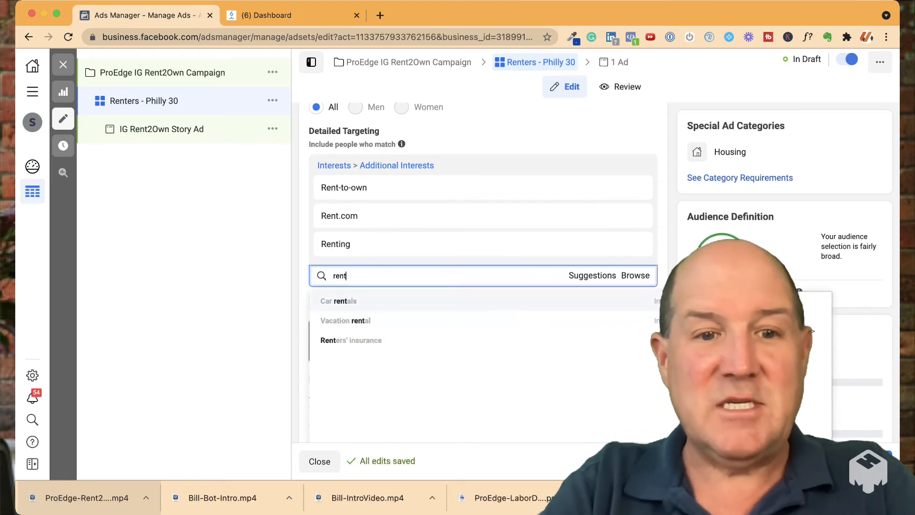
double_click(340, 275)
left_click(348, 276)
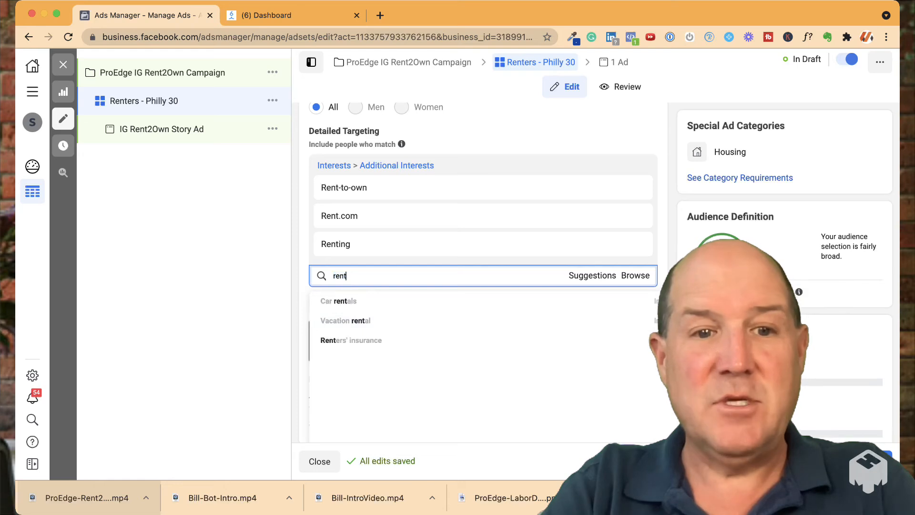
double_click(343, 276)
key("BackSpace")
Add the interests Apartments.com and Apartment to the detailed targeting
type("Apart")
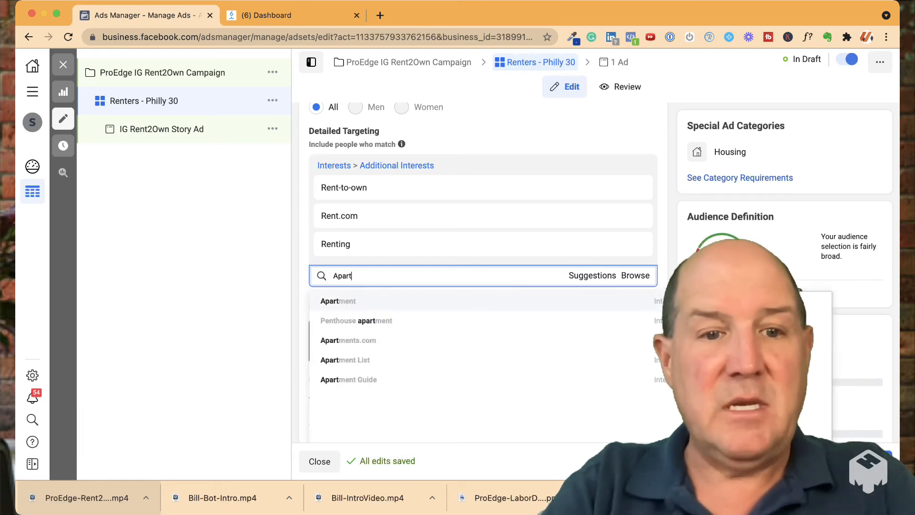
key("Down")
key("Down")
key("Return")
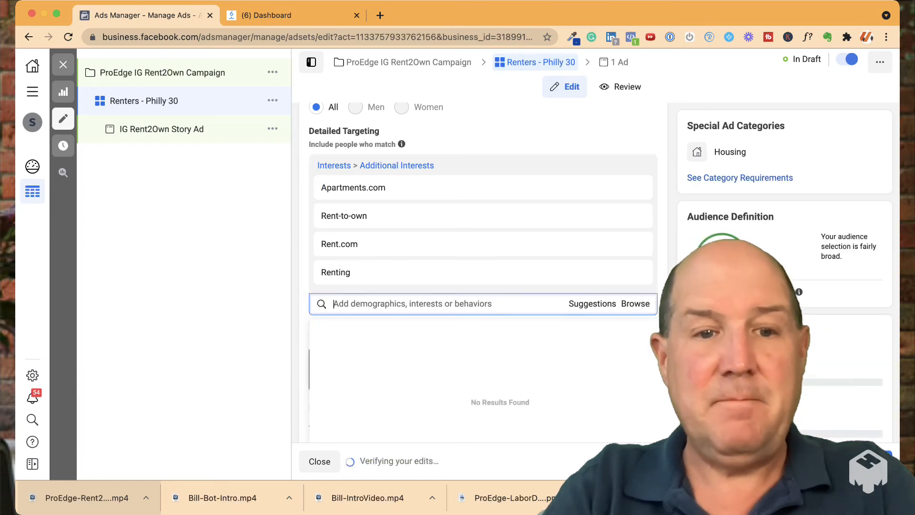
type("apa")
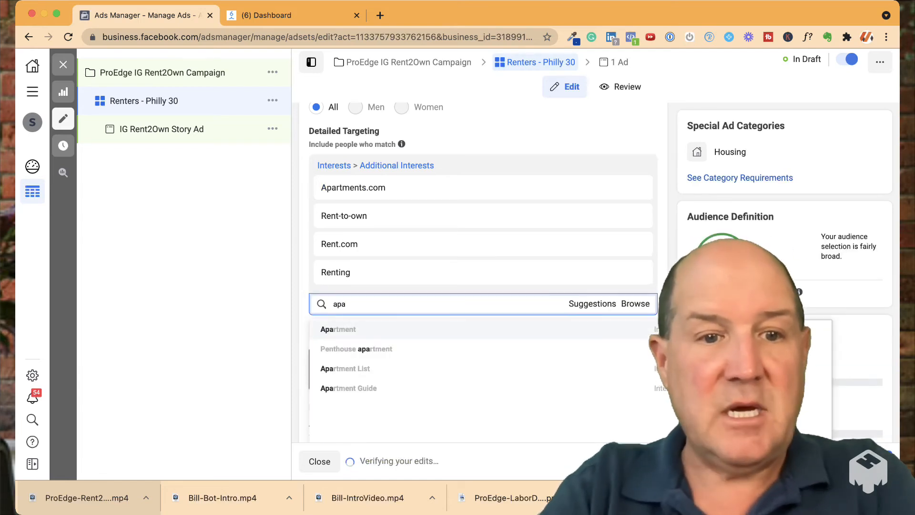
key("Return")
Search for "apar" and add Apartment Guide as another interest in the detailed targeting
type("ap")
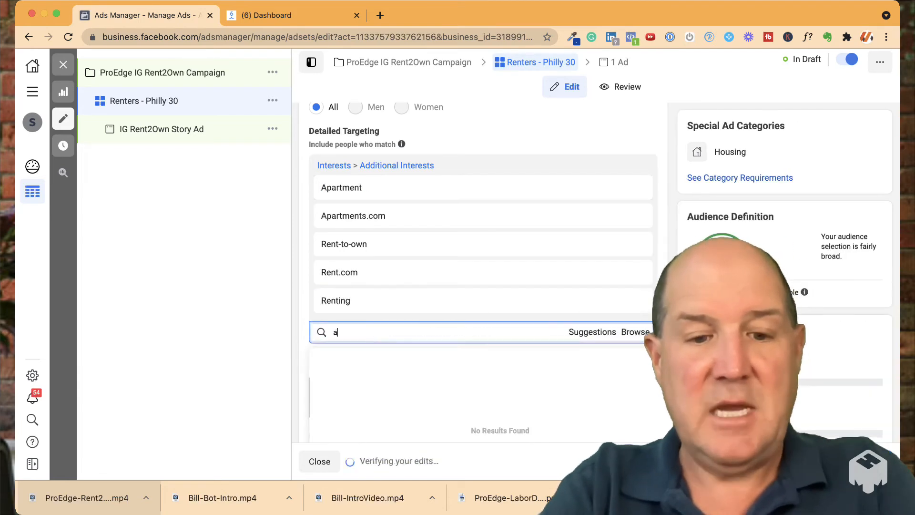
type("ar")
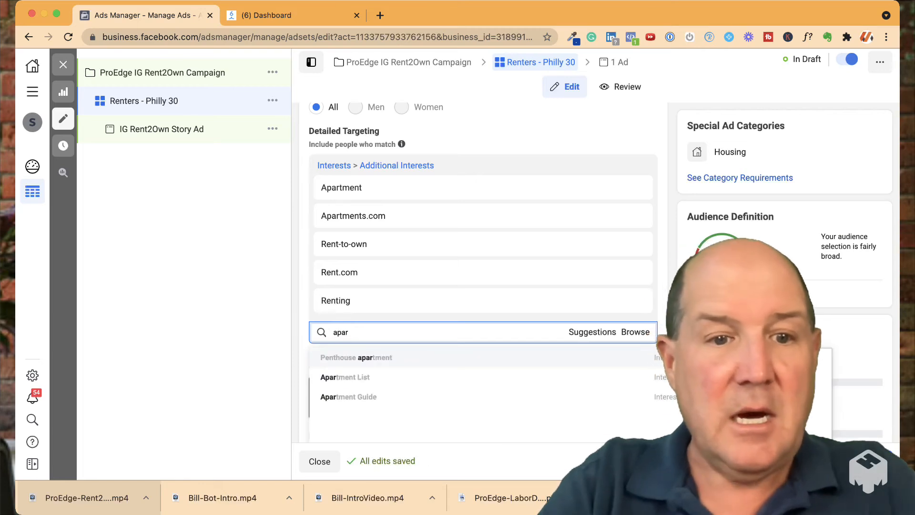
key("Down")
key("Down")
key("Up")
key("Up")
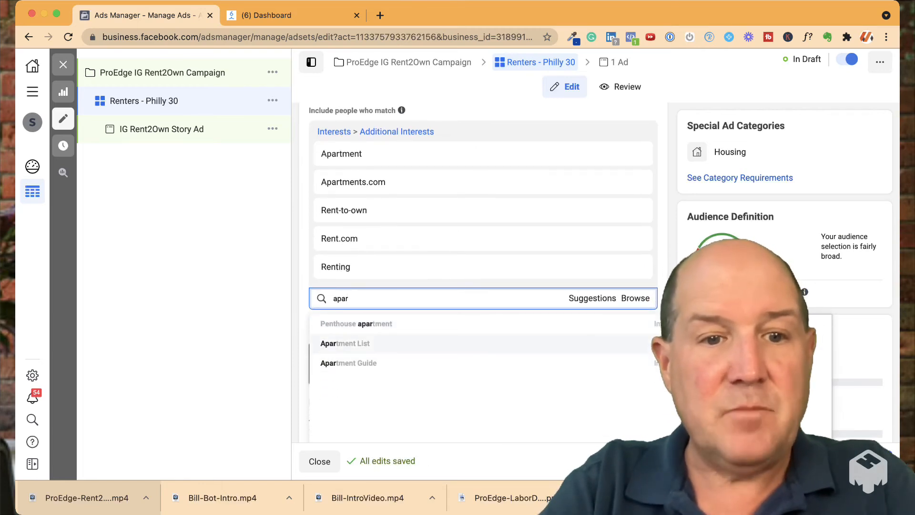
key("Down")
key("Down")
key("Return")
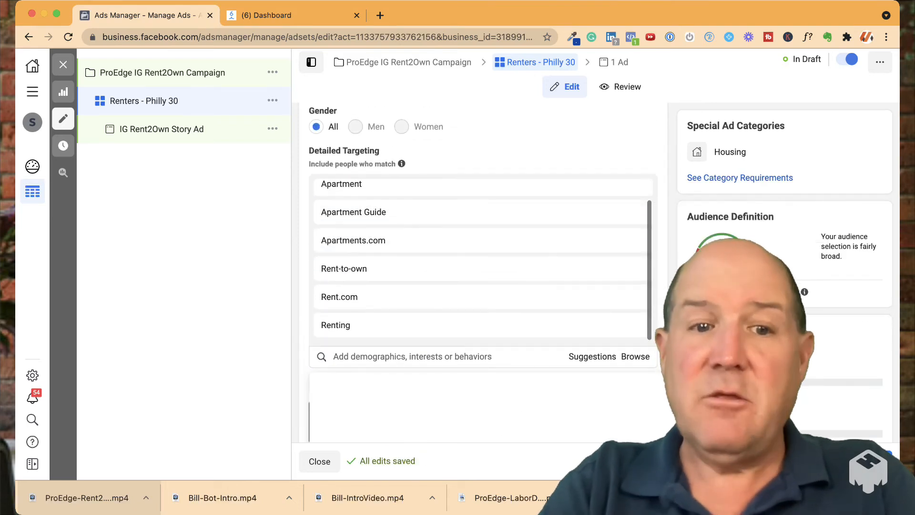
Search for "first" and add First-time buyer as an interest in the detailed targeting
type("first")
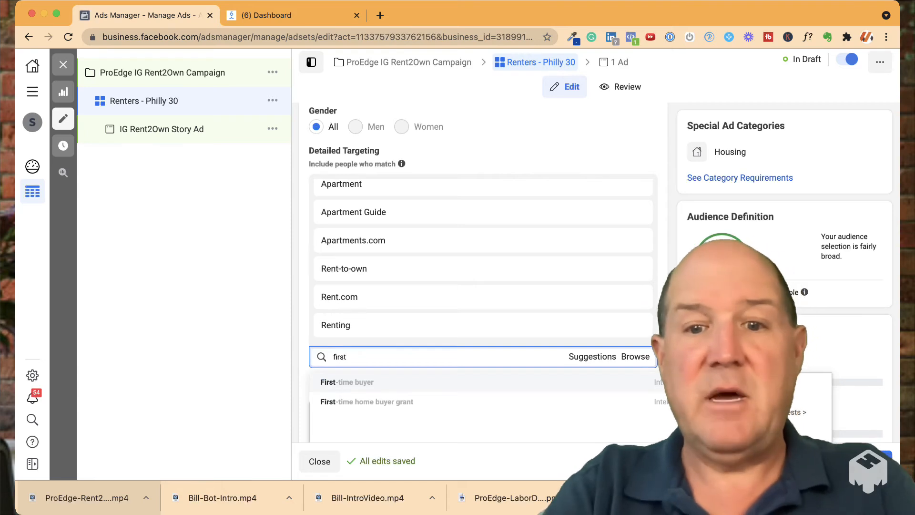
key("Return")
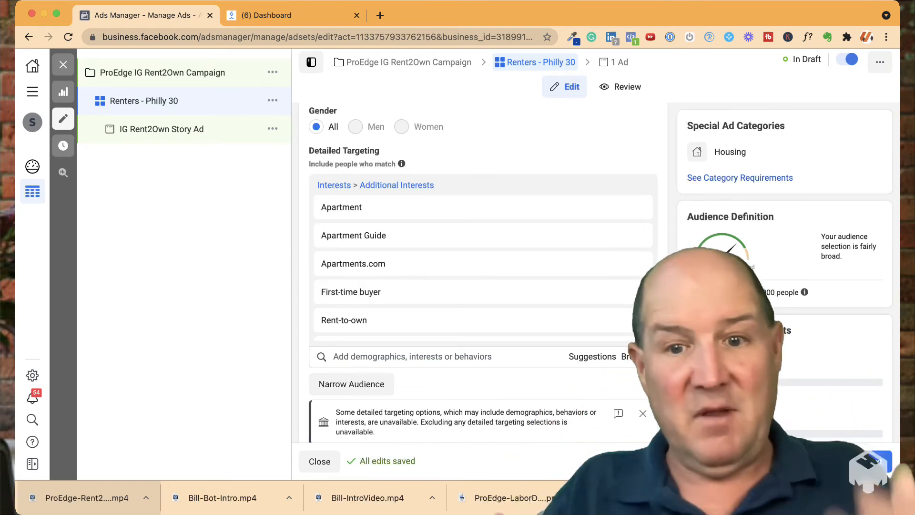
Switch the ad set to manual placements and deselect the Facebook, Audience Network and Messenger platforms, keeping only Instagram
scroll(476, 271, "down", 5)
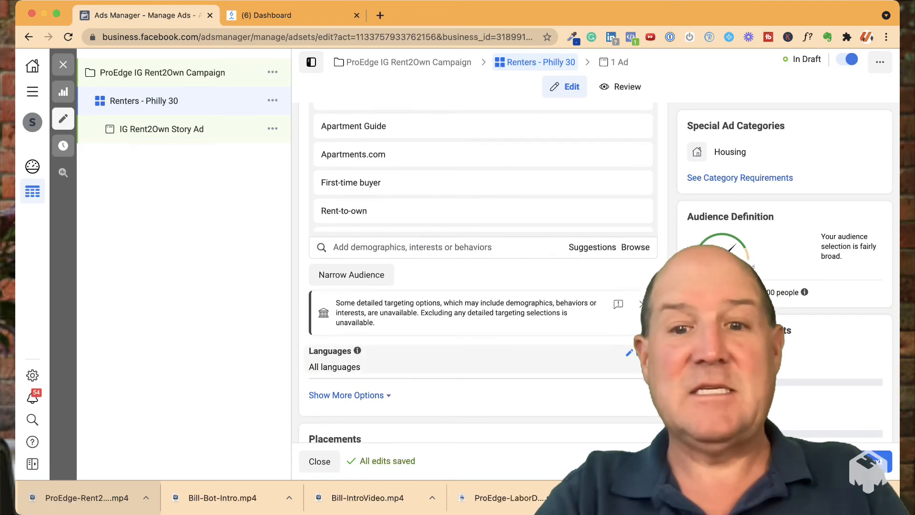
scroll(477, 305, "down", 1)
scroll(476, 271, "down", 14)
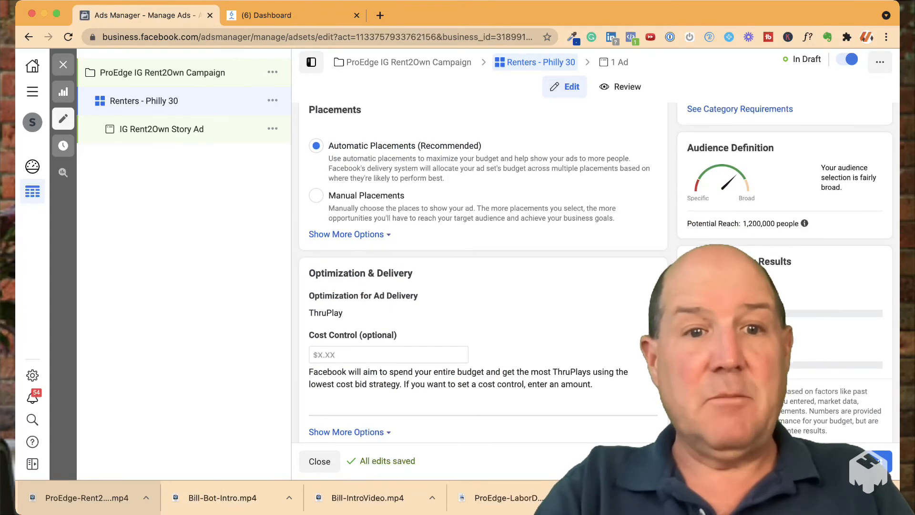
left_click(315, 196)
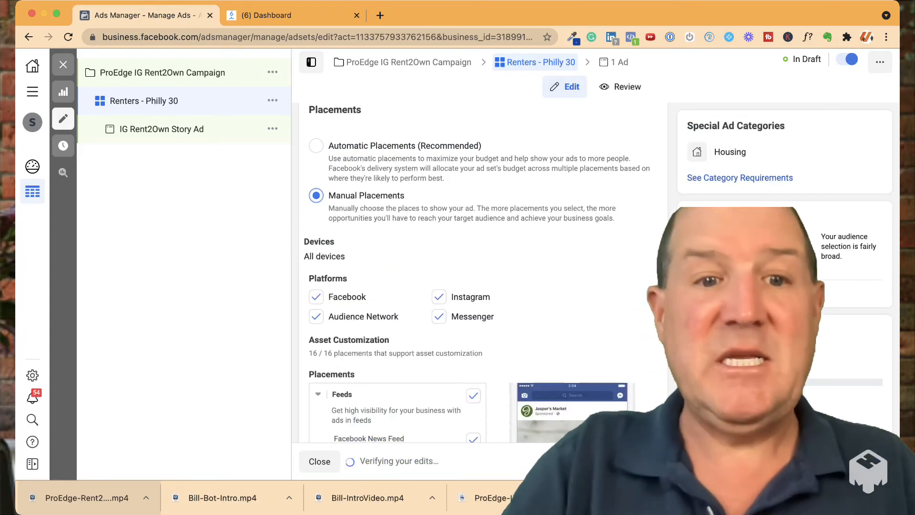
scroll(477, 272, "down", 7)
left_click(316, 135)
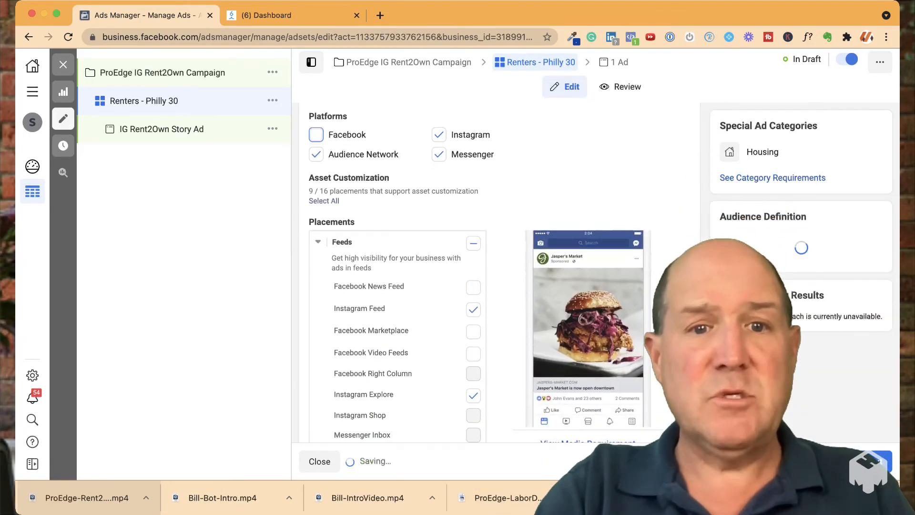
left_click(315, 155)
left_click(439, 154)
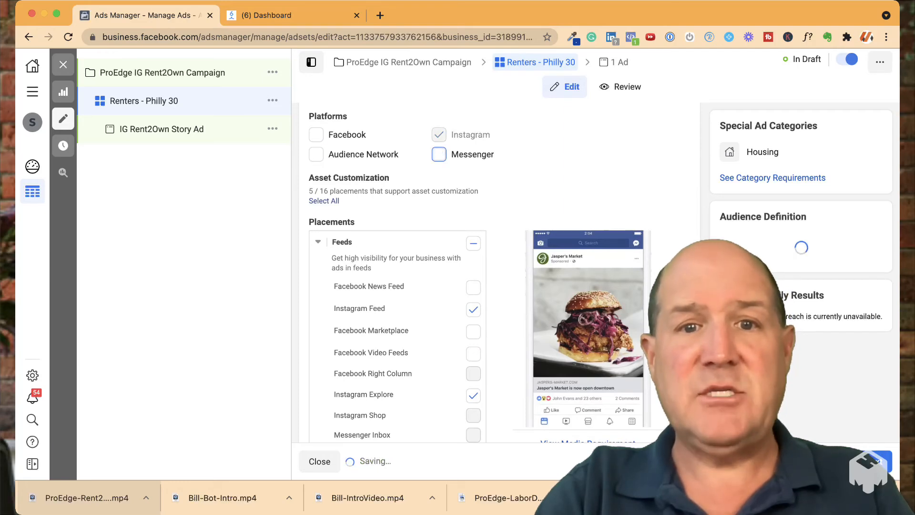
Exclude the Instagram Feed, Instagram Explore and all In-Stream placements, keeping only Instagram Stories and Instagram Reels
left_click(473, 309)
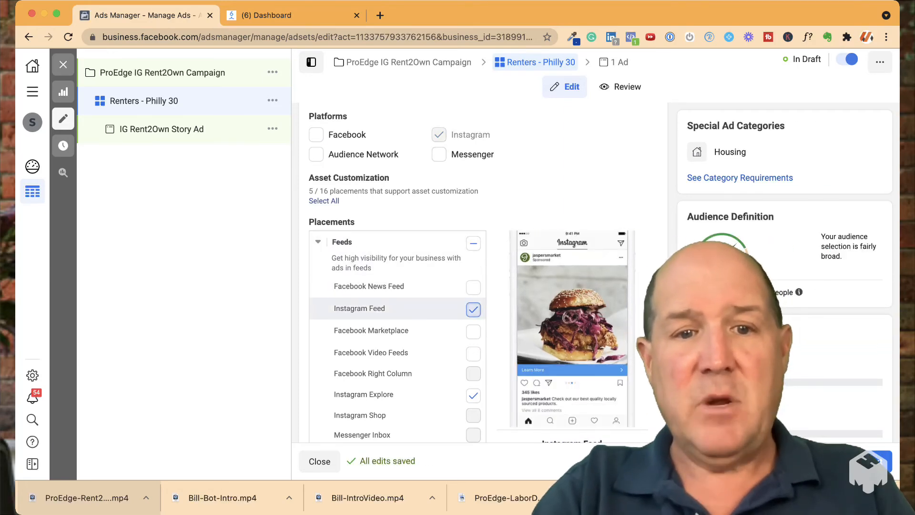
left_click(473, 396)
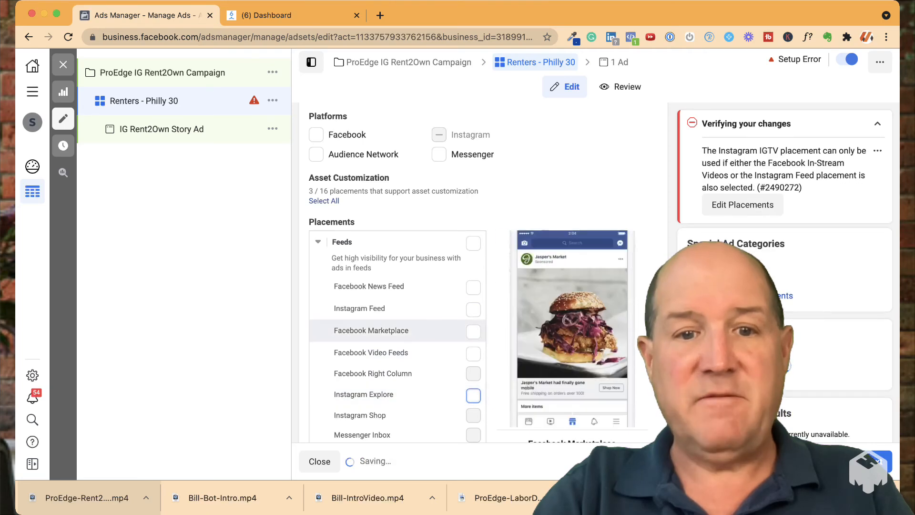
scroll(473, 322, "down", 4)
scroll(398, 272, "down", 3)
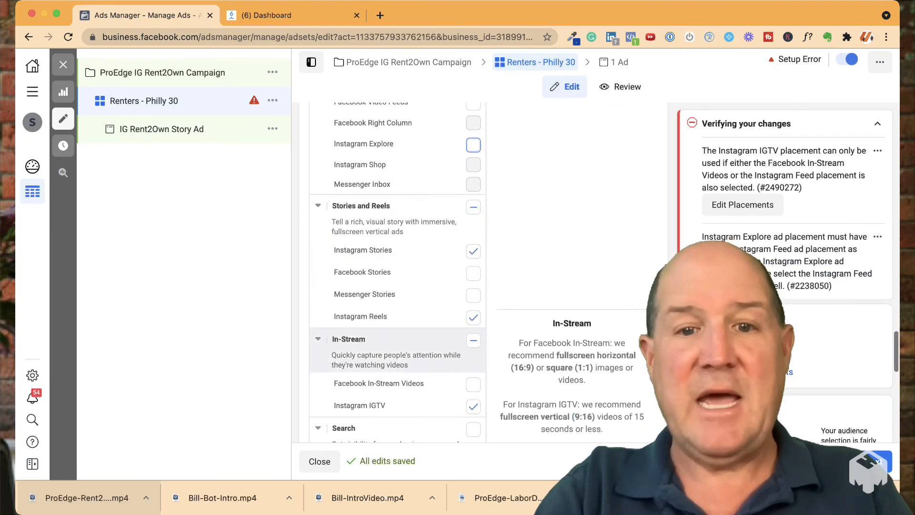
scroll(398, 271, "up", 1)
left_click(473, 334)
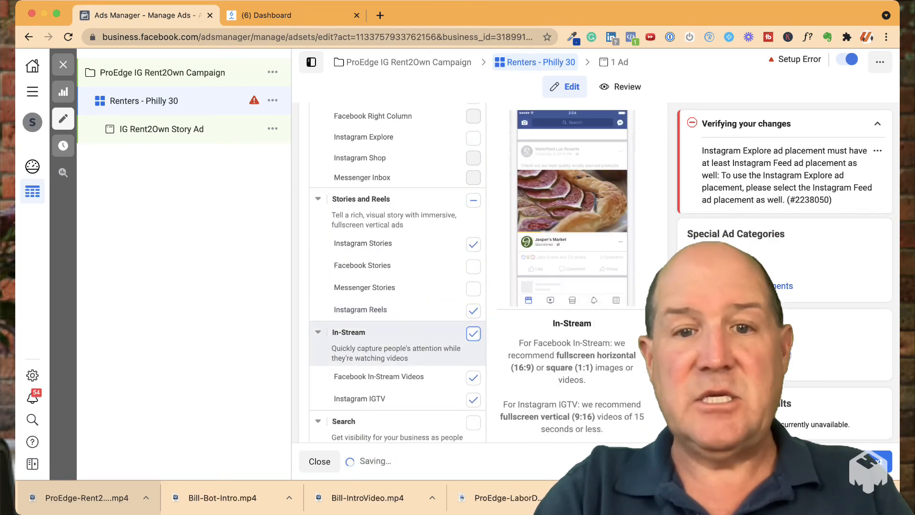
left_click(473, 333)
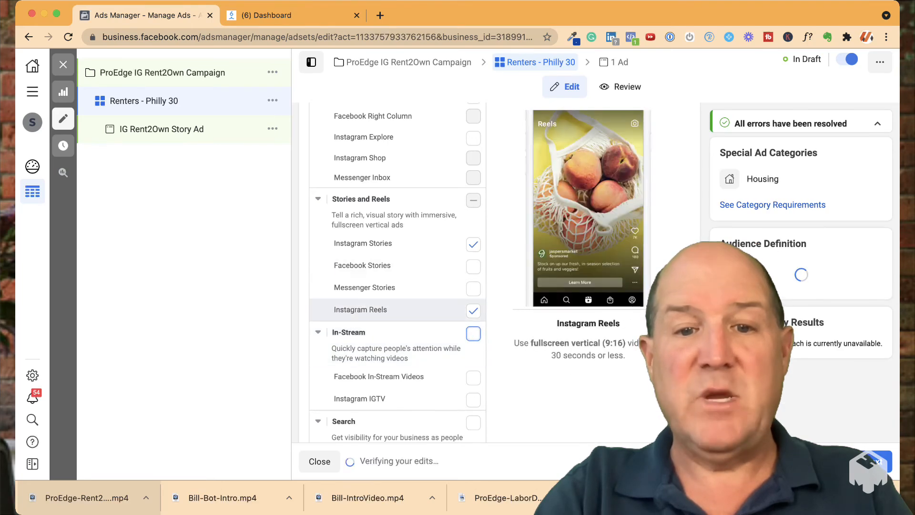
scroll(398, 310, "down", 5)
scroll(397, 272, "down", 5)
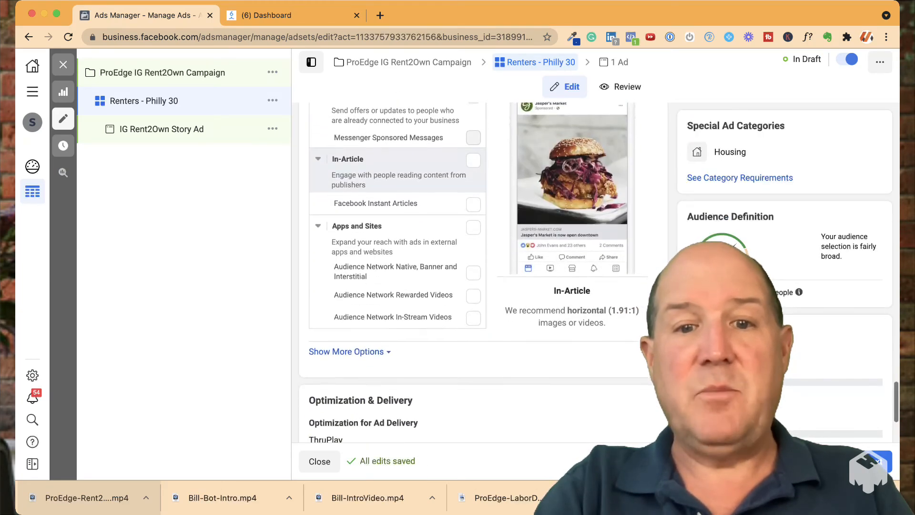
scroll(397, 271, "up", 6)
scroll(397, 271, "up", 3)
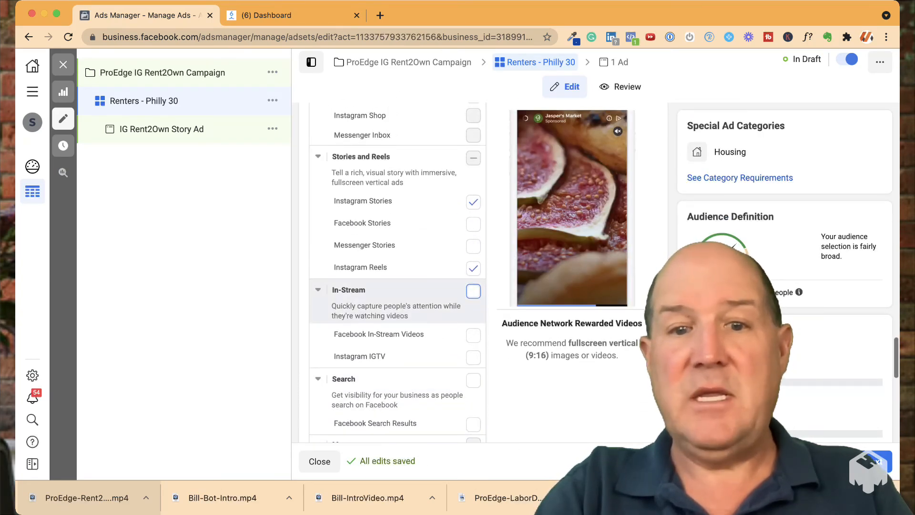
scroll(397, 309, "up", 6)
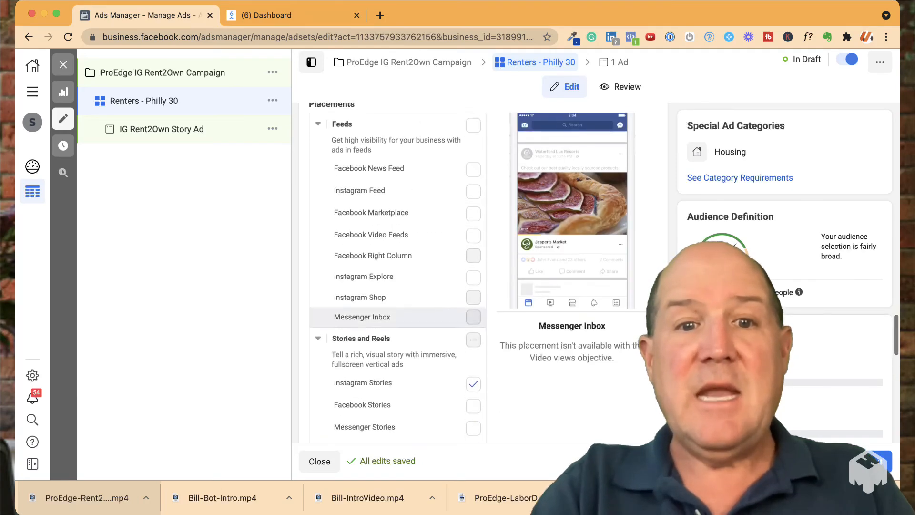
Proceed to the IG Rent2Own Story Ad and add the 1080 × 1920 ProEdge-Rent video from the account videos with its original crop
left_click(874, 462)
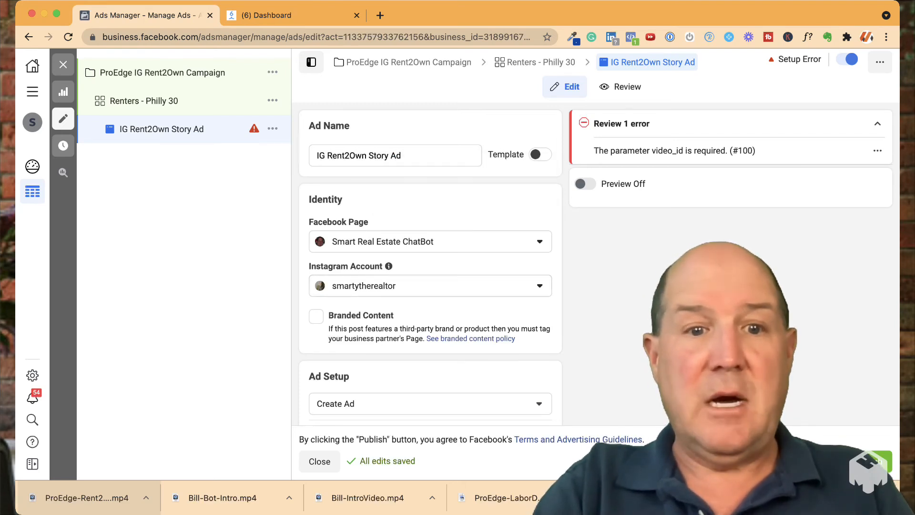
scroll(430, 286, "down", 4)
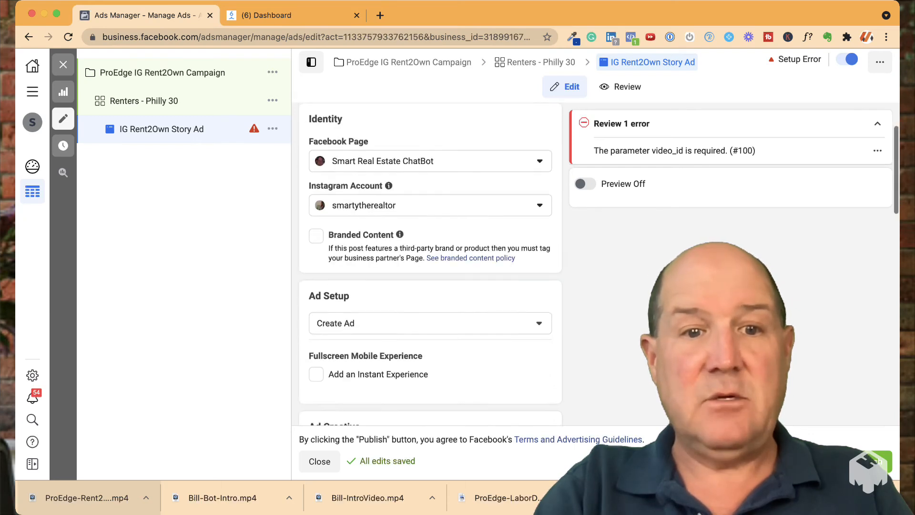
scroll(430, 264, "down", 5)
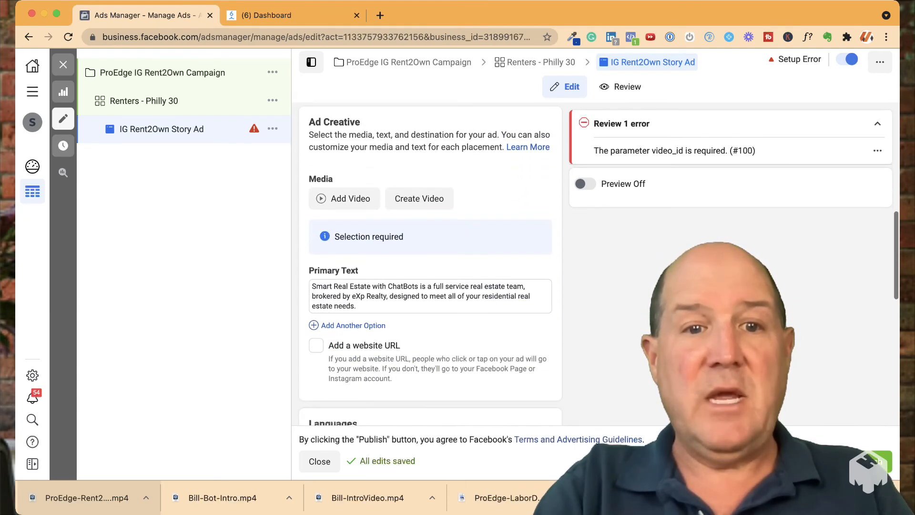
left_click(344, 198)
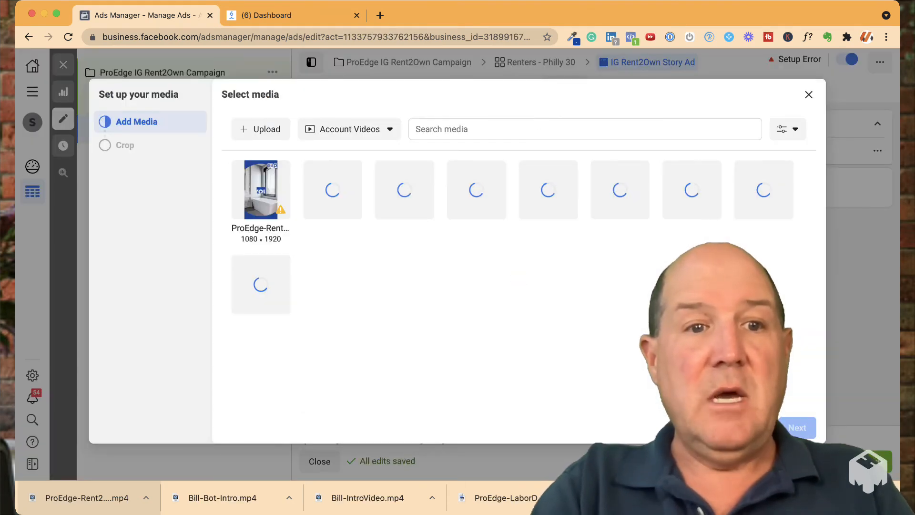
left_click(261, 189)
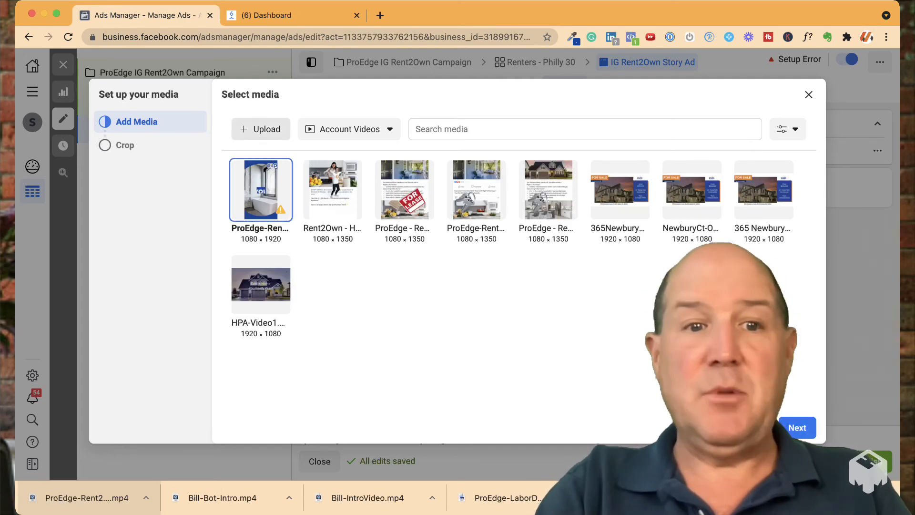
left_click(796, 427)
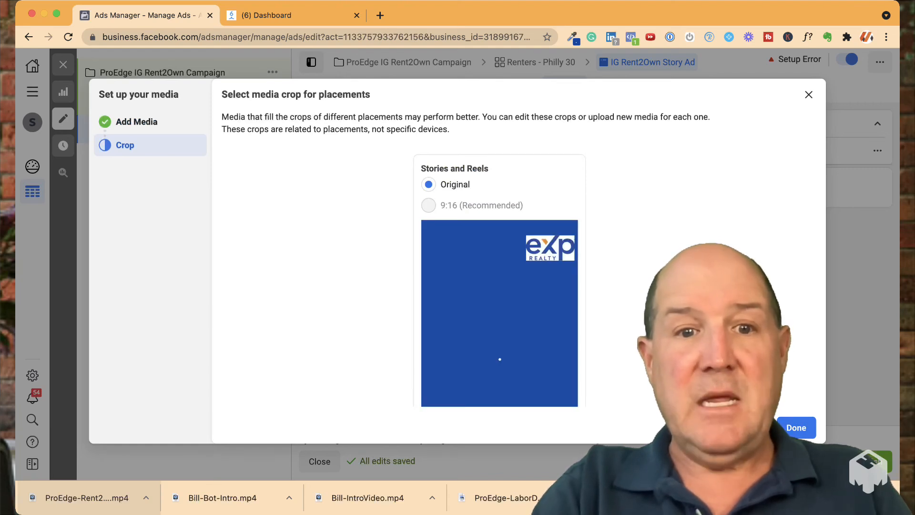
mouse_move(428, 206)
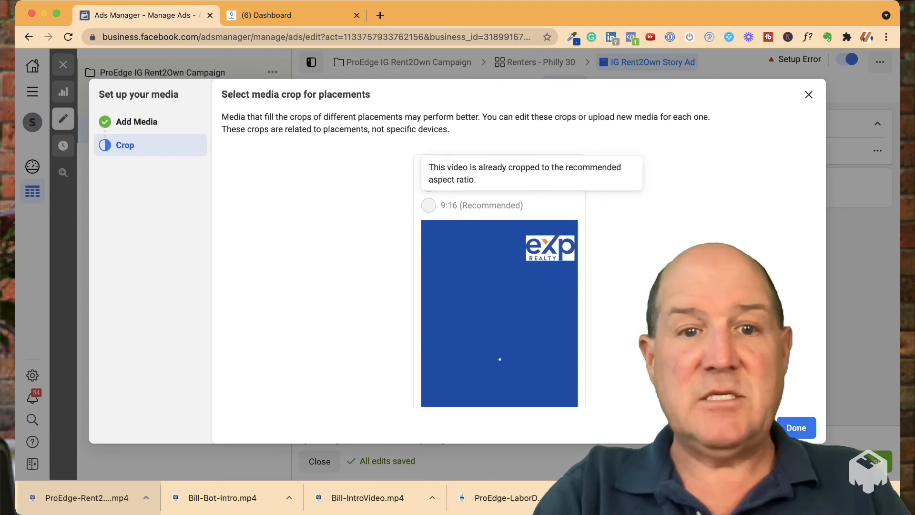
scroll(499, 286, "down", 2)
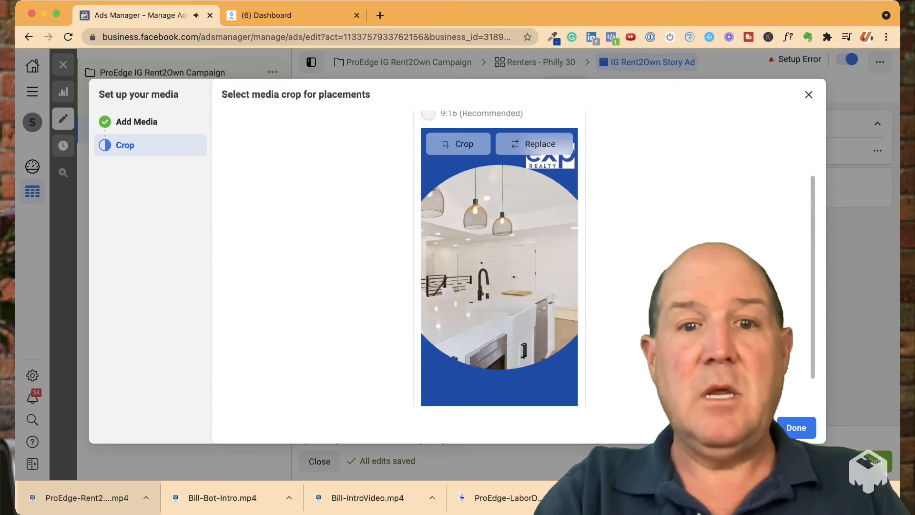
left_click(797, 428)
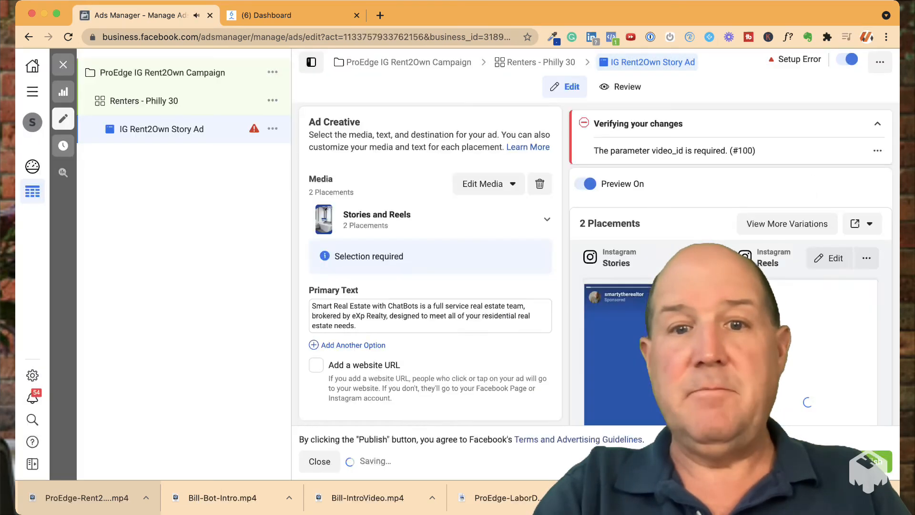
Review the story ad's settings and delete all of its primary text
scroll(430, 262, "down", 9)
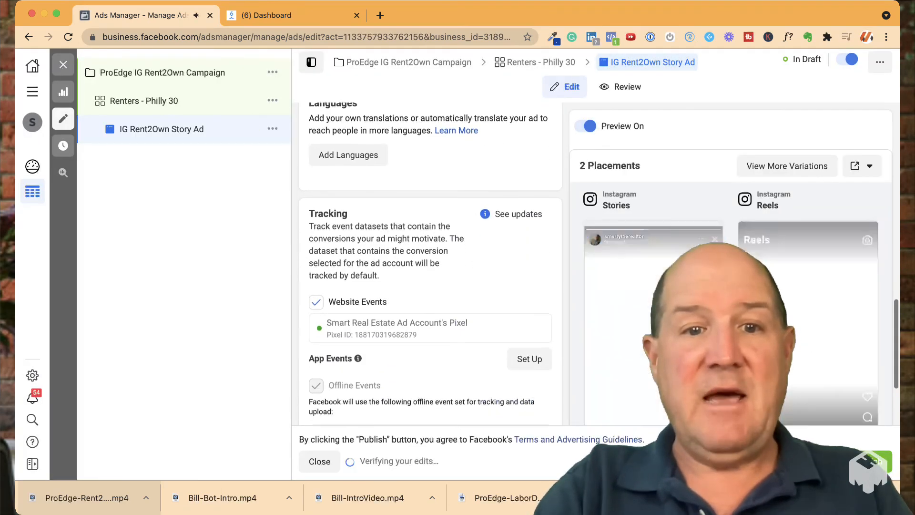
scroll(430, 262, "up", 10)
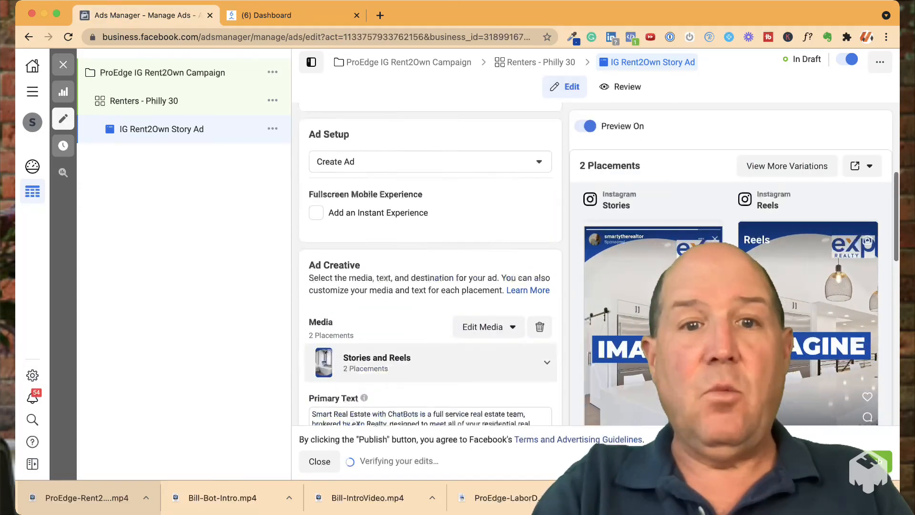
scroll(431, 262, "up", 2)
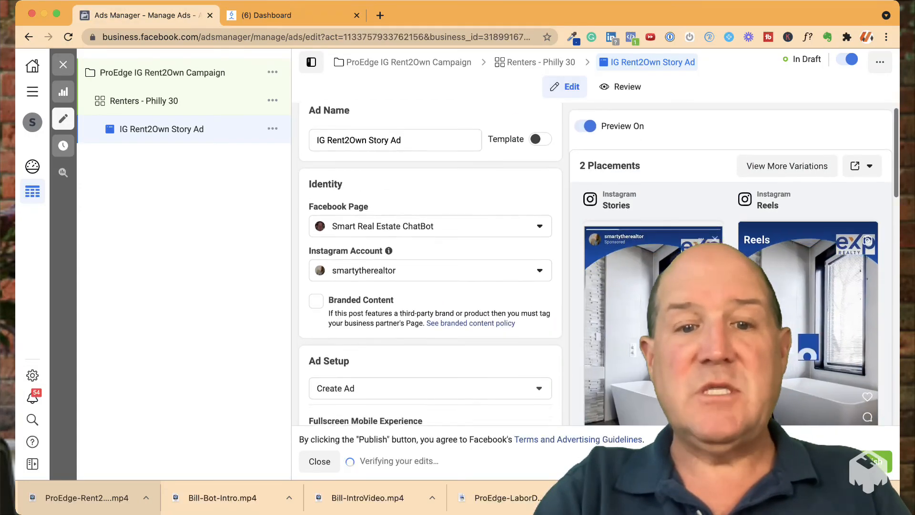
scroll(431, 262, "down", 2)
scroll(430, 263, "down", 10)
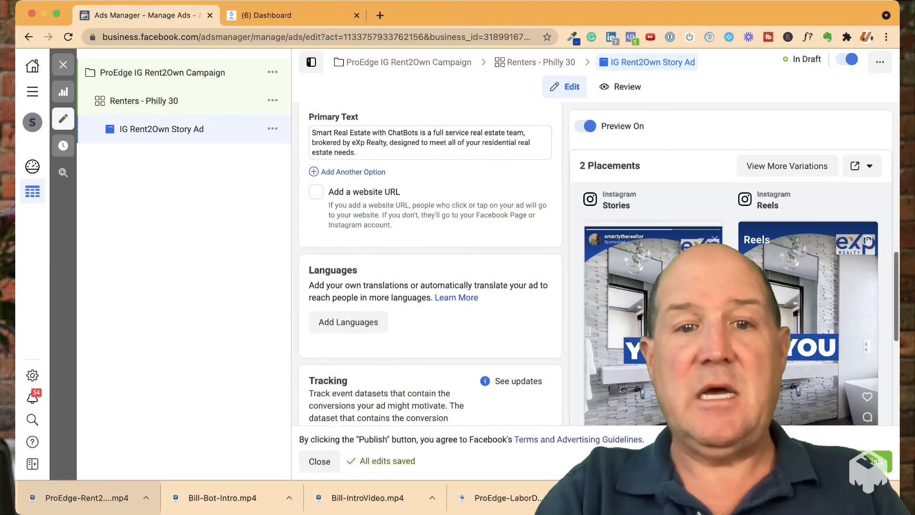
scroll(430, 263, "up", 5)
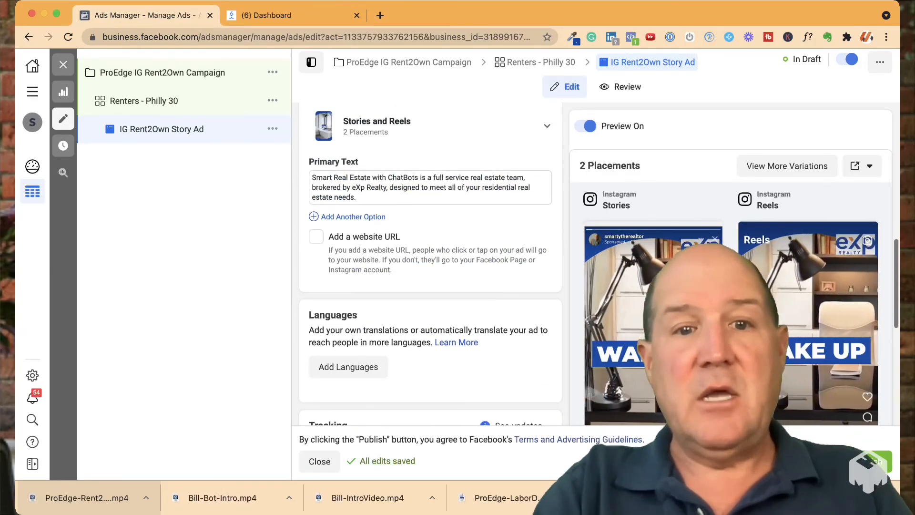
scroll(430, 263, "up", 1)
left_click(403, 334)
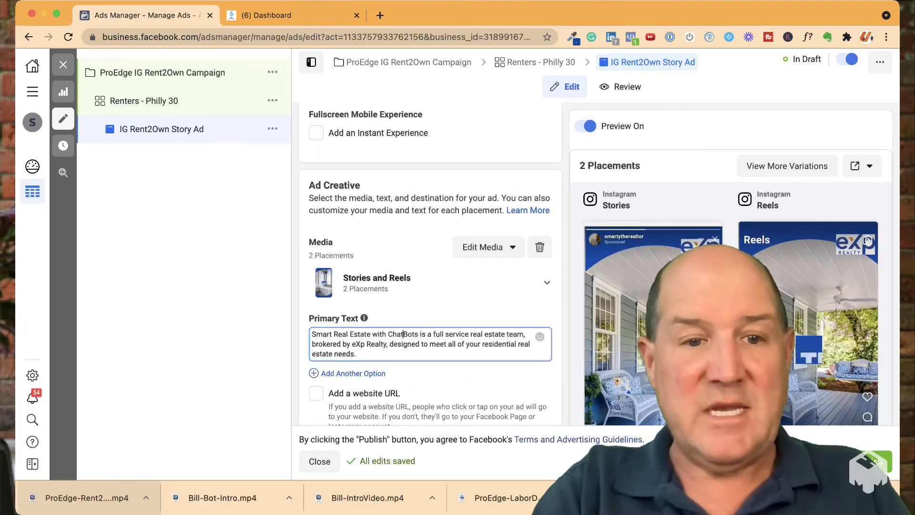
key("ctrl+a")
key("BackSpace")
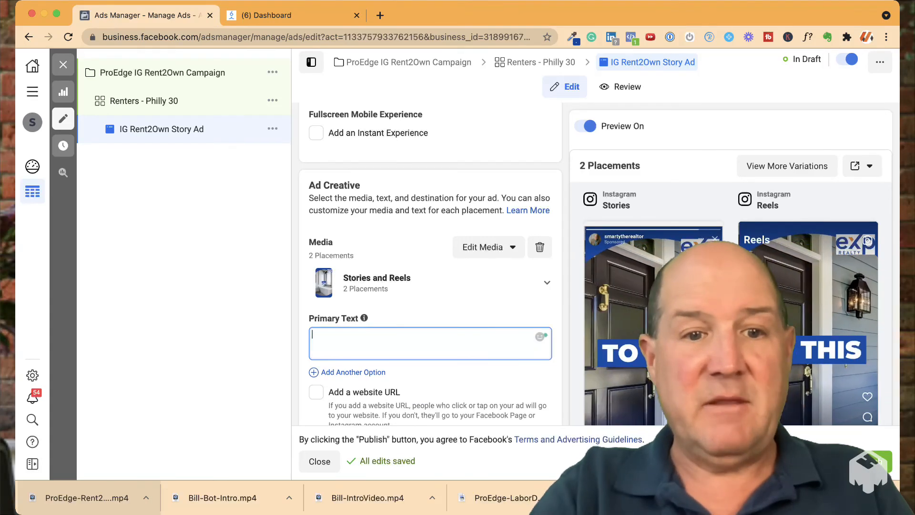
Check the remaining website URL, language and tracking settings of the story ad, and publish it
scroll(430, 263, "down", 4)
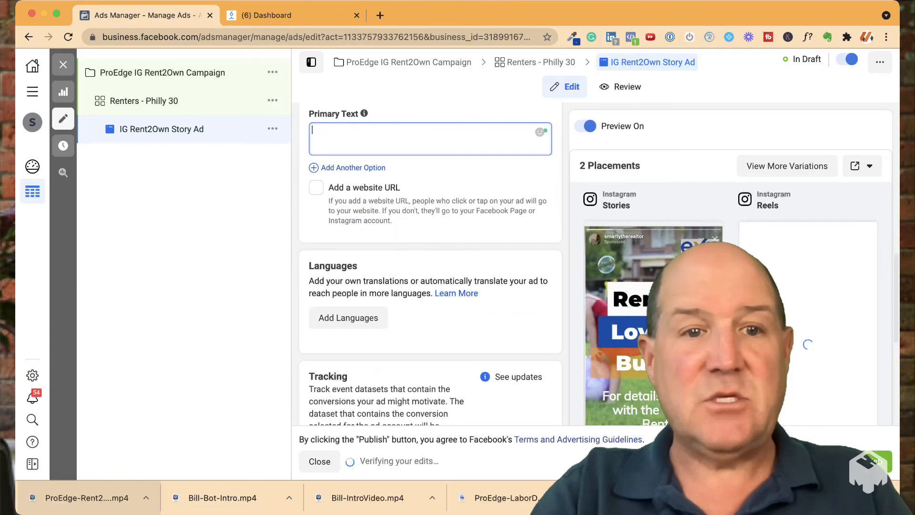
scroll(430, 263, "up", 2)
scroll(431, 263, "up", 1)
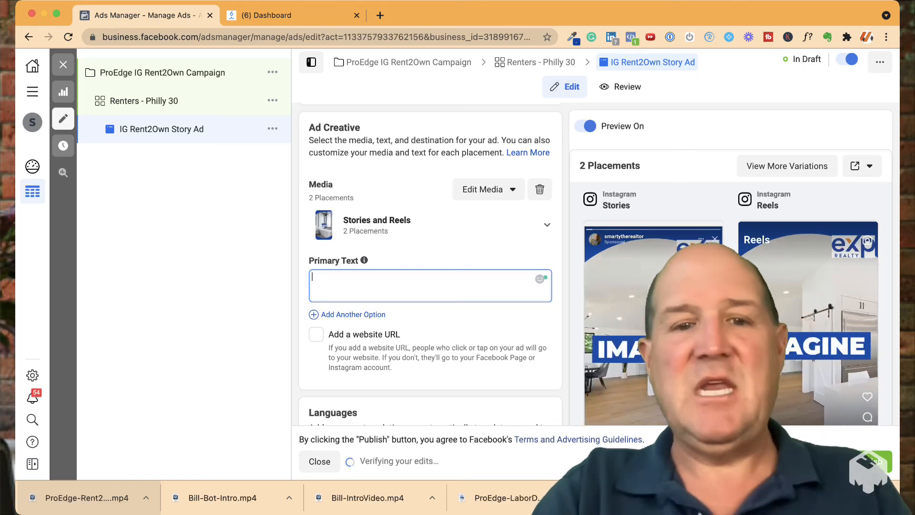
scroll(430, 263, "down", 4)
scroll(431, 263, "down", 1)
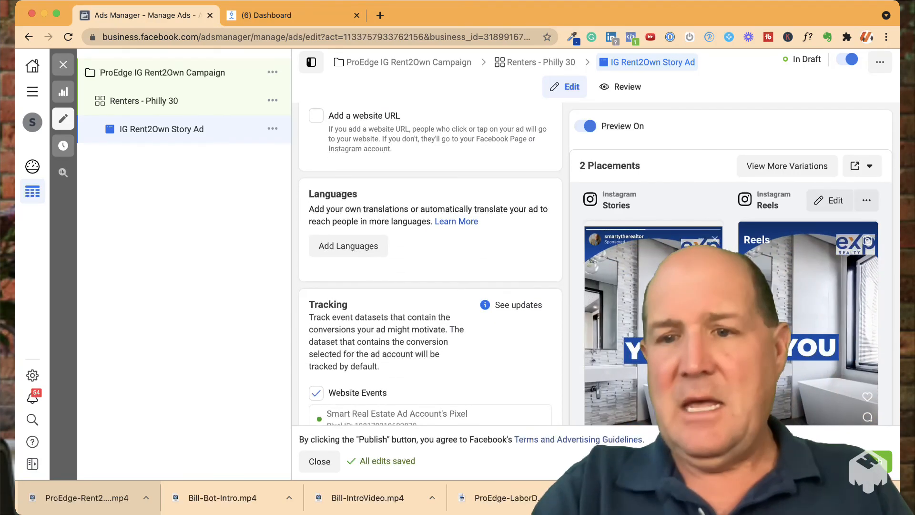
left_click(870, 461)
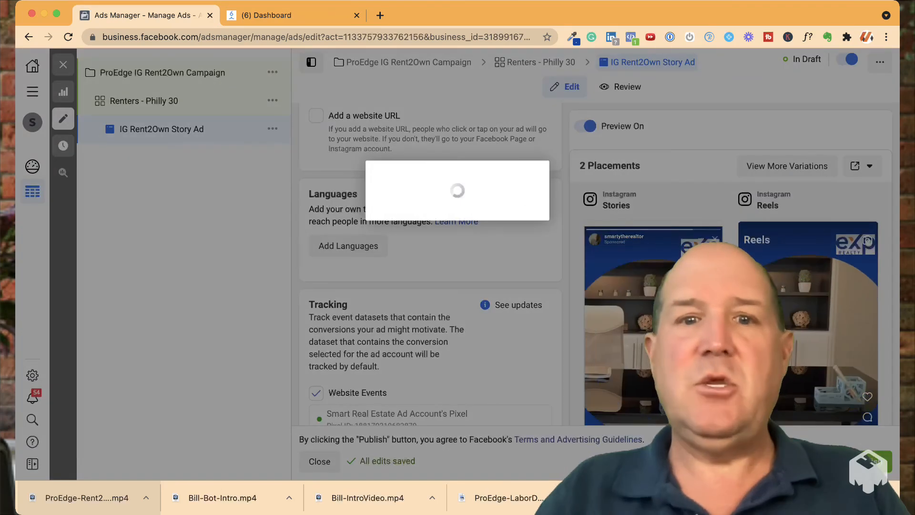